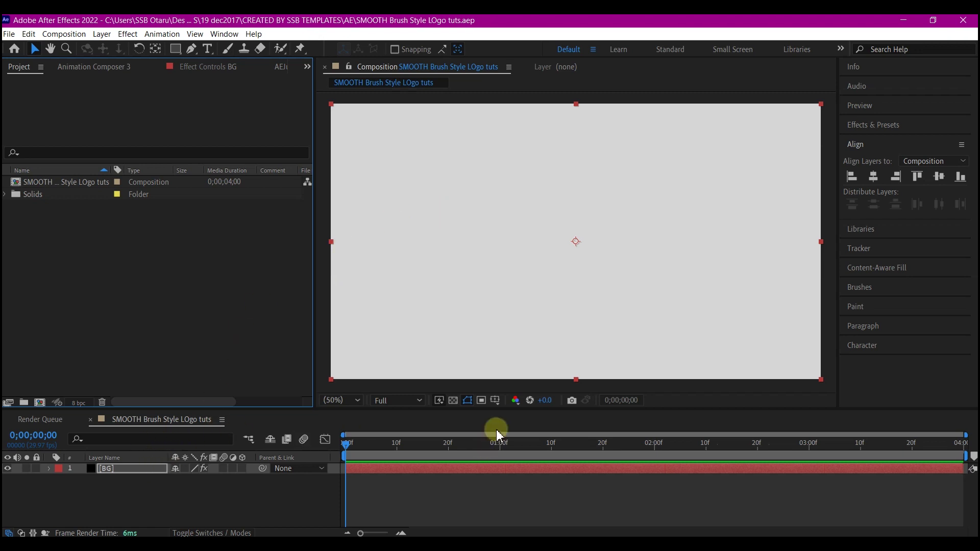
# - Import the file 1100 [Converted].ai from the file browser as a composition with Document Size footage dimensions
pyautogui.hotkey('alt', 'Tab')
pyautogui.moveTo(856, 186); pyautogui.dragTo(132, 286)
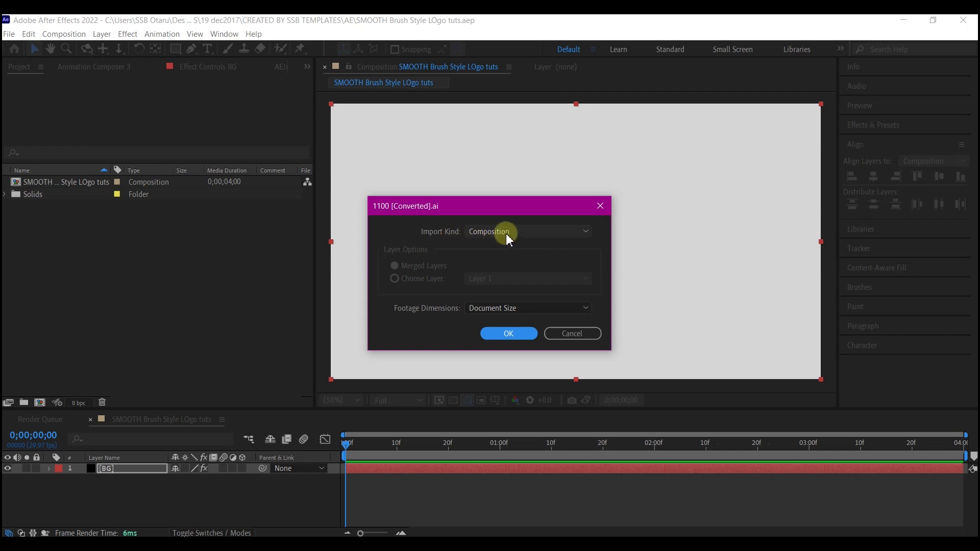
pyautogui.click(519, 335)
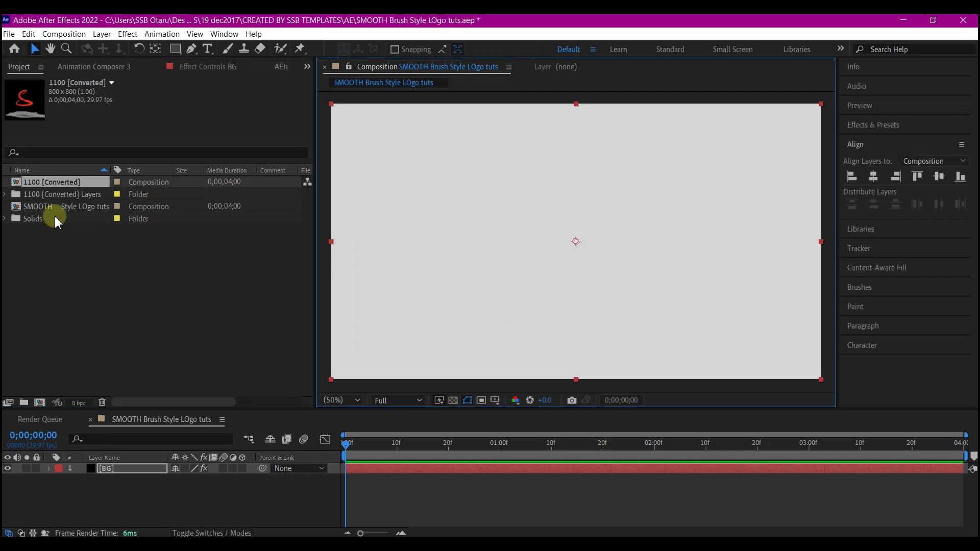
# - Add the three vector layers from the 1100 [Converted] Layers folder to the composition above the BG layer
pyautogui.click(6, 195)
pyautogui.click(28, 206)
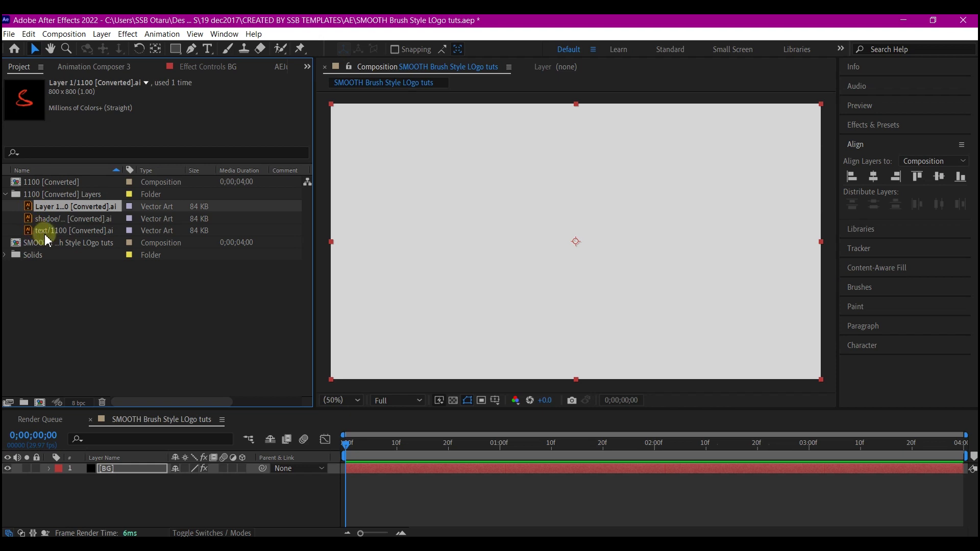
pyautogui.keyDown('shift'); pyautogui.click(45, 230); pyautogui.keyUp('shift')
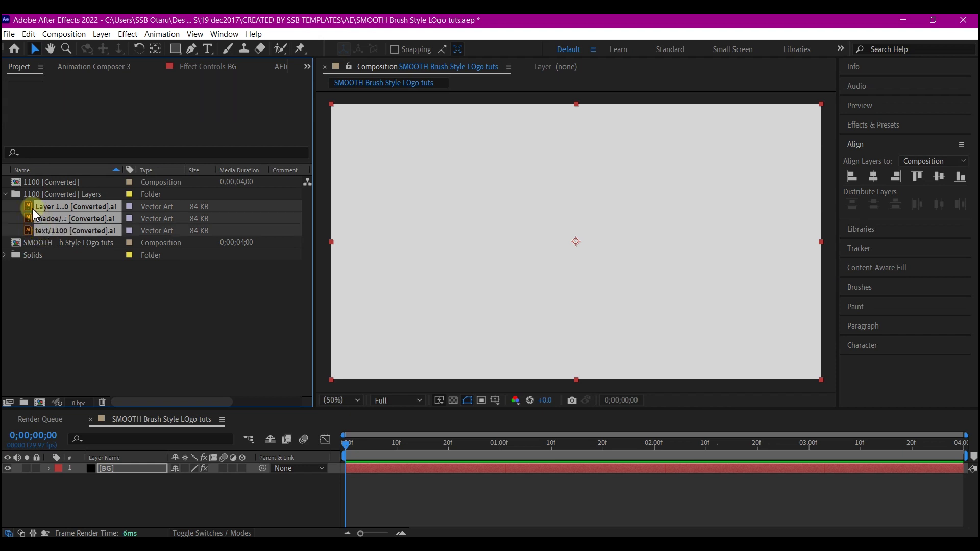
pyautogui.moveTo(33, 213); pyautogui.dragTo(125, 468)
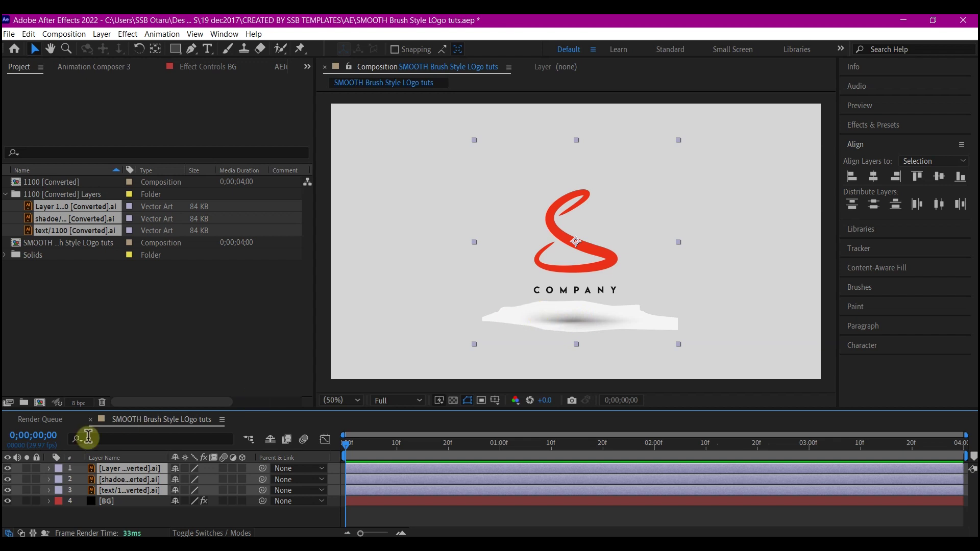
pyautogui.click(94, 516)
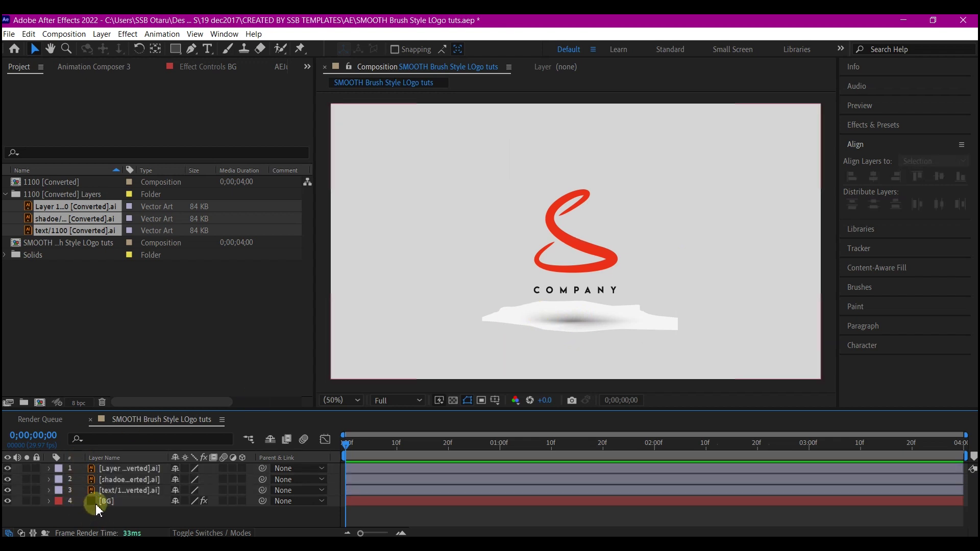
# - Set the blending mode of the shadow layer to Multiply
pyautogui.click(128, 480)
pyautogui.press('F4')
pyautogui.click(187, 480)
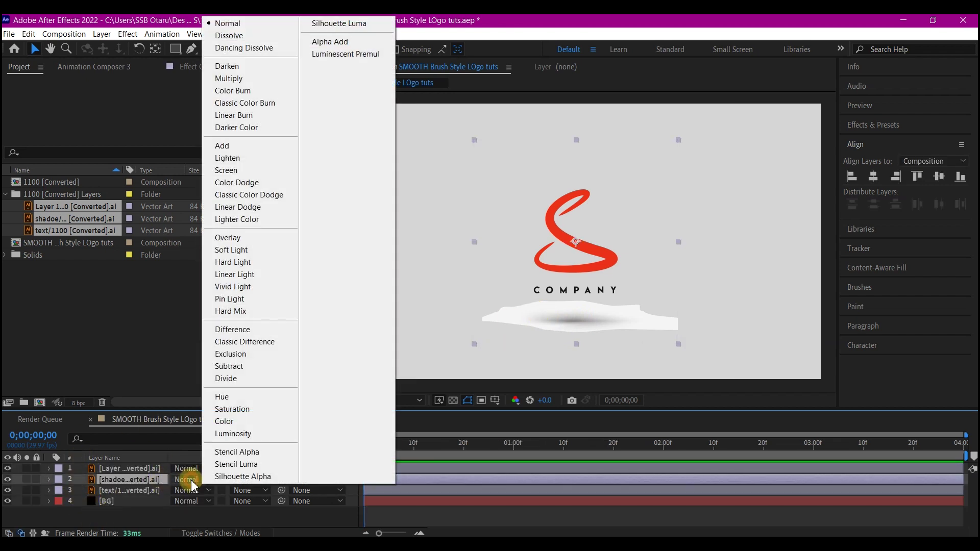
pyautogui.click(227, 79)
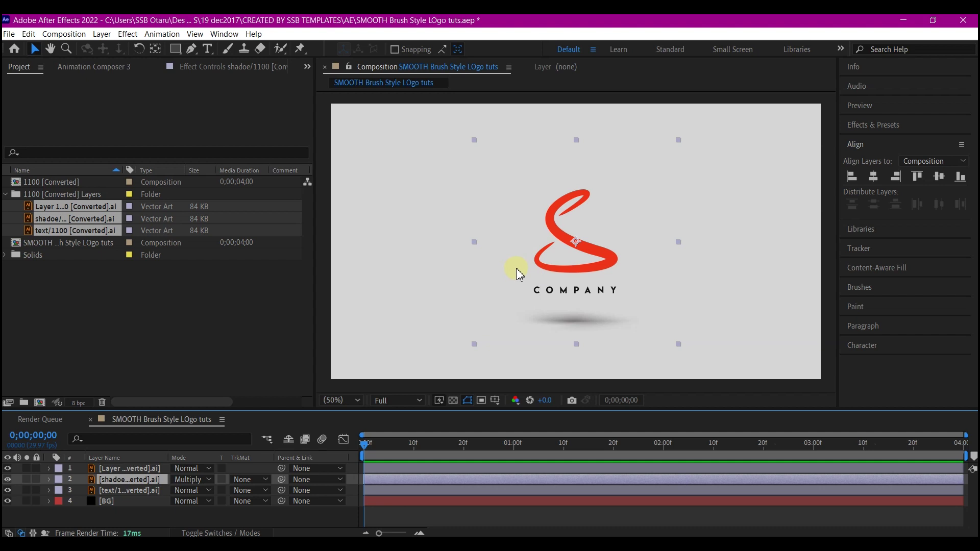
# - Draw an open Pen tool mask on the logo layer along the centre of the red S, from its upper tip to its lower tail
pyautogui.click(192, 49)
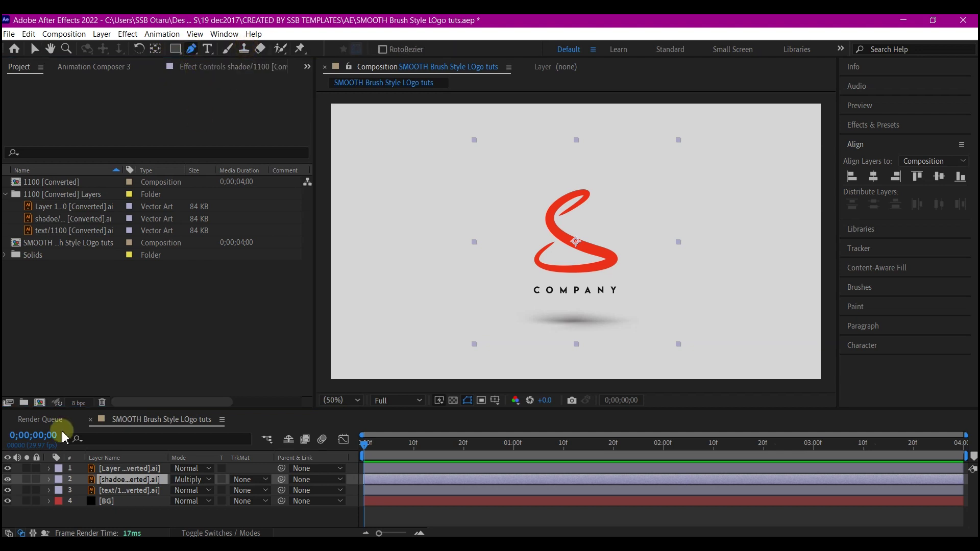
pyautogui.click(110, 468)
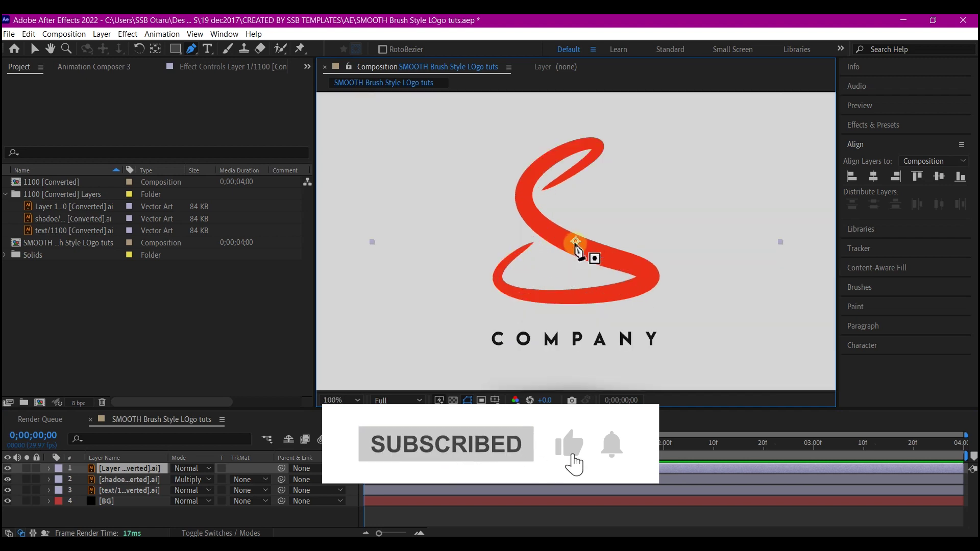
pyautogui.scroll(2, 576, 242)
pyautogui.scroll(1, 576, 244)
pyautogui.moveTo(577, 247); pyautogui.dragTo(593, 346)
pyautogui.click(522, 239)
pyautogui.moveTo(633, 160); pyautogui.dragTo(659, 126)
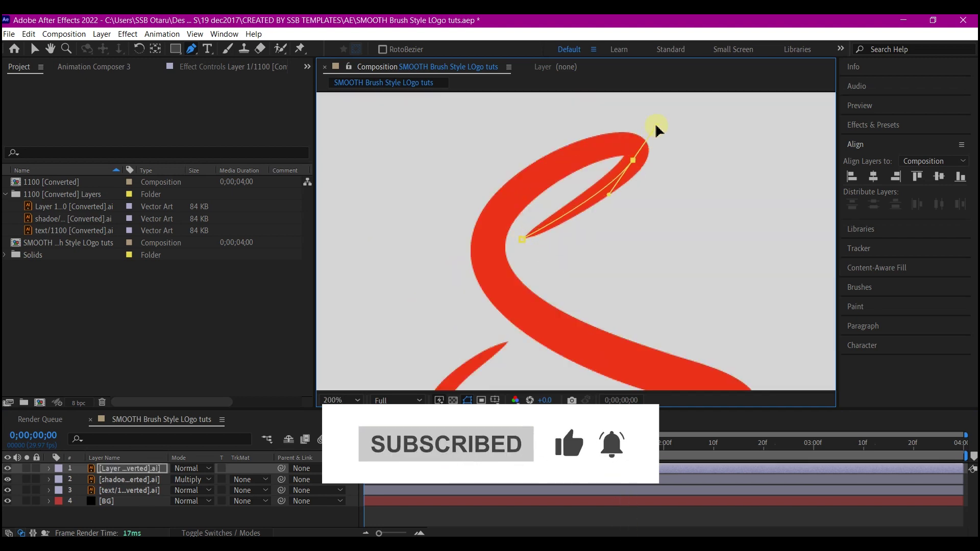
pyautogui.moveTo(605, 145); pyautogui.dragTo(583, 153)
pyautogui.moveTo(486, 258)
pyautogui.mouseDown()
pyautogui.moveTo(501, 296)
pyautogui.moveTo(403, 205)
pyautogui.mouseUp()
pyautogui.moveTo(494, 259); pyautogui.dragTo(559, 281)
pyautogui.moveTo(638, 310); pyautogui.dragTo(645, 328)
pyautogui.moveTo(568, 355); pyautogui.dragTo(502, 362)
pyautogui.moveTo(355, 343); pyautogui.dragTo(333, 321)
pyautogui.moveTo(410, 249); pyautogui.dragTo(501, 196)
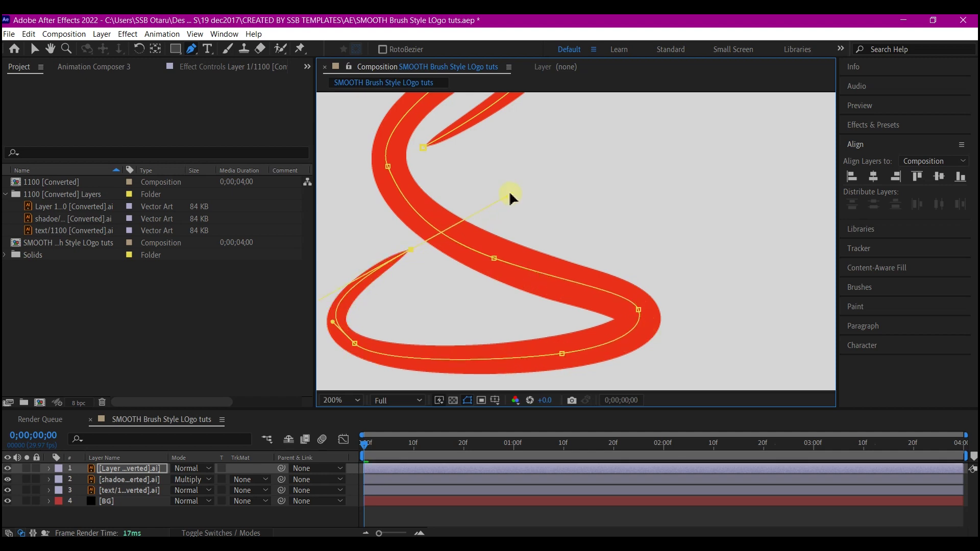
pyautogui.press('v')
pyautogui.click(336, 402)
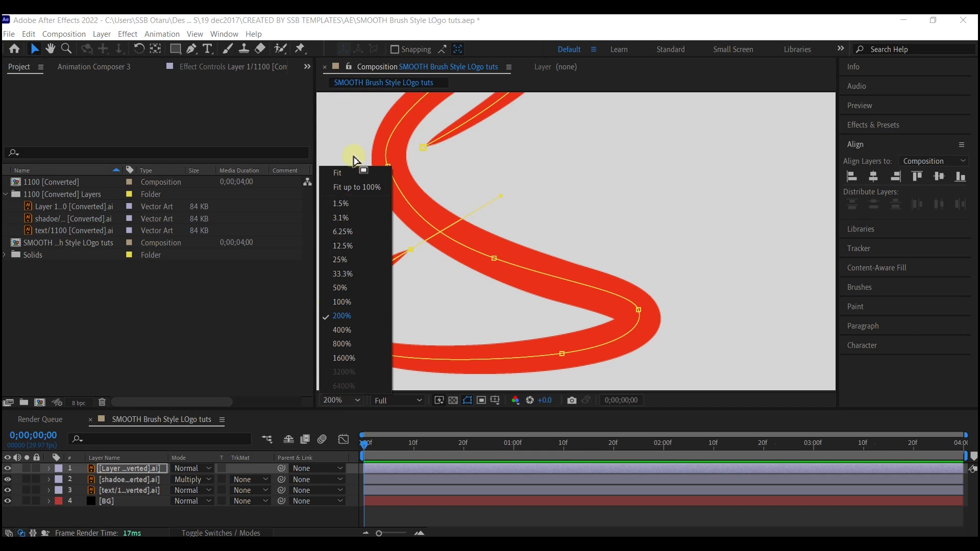
pyautogui.click(341, 173)
# - Apply the Stroke effect to the logo layer and set its brush size to 27.4
pyautogui.click(500, 468)
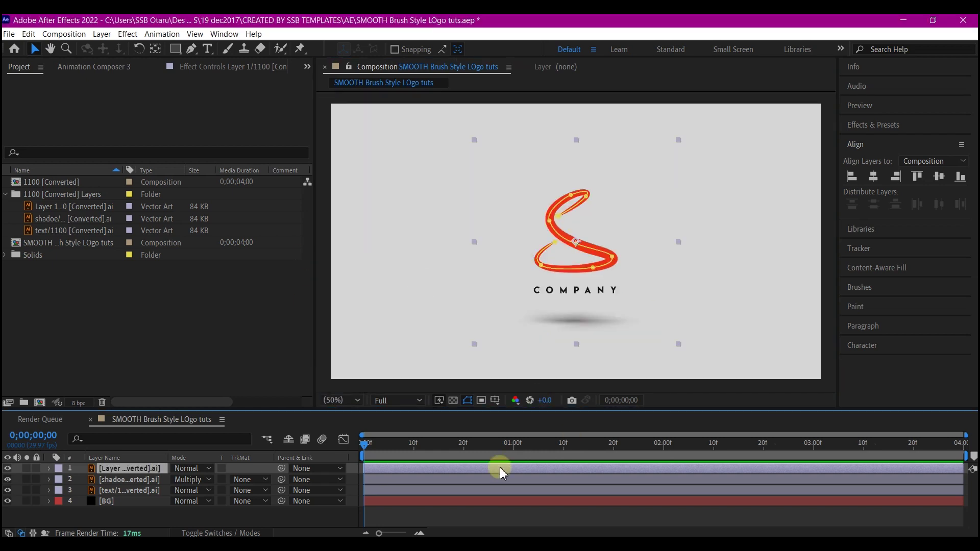
pyautogui.hotkey('ctrl', 'space')
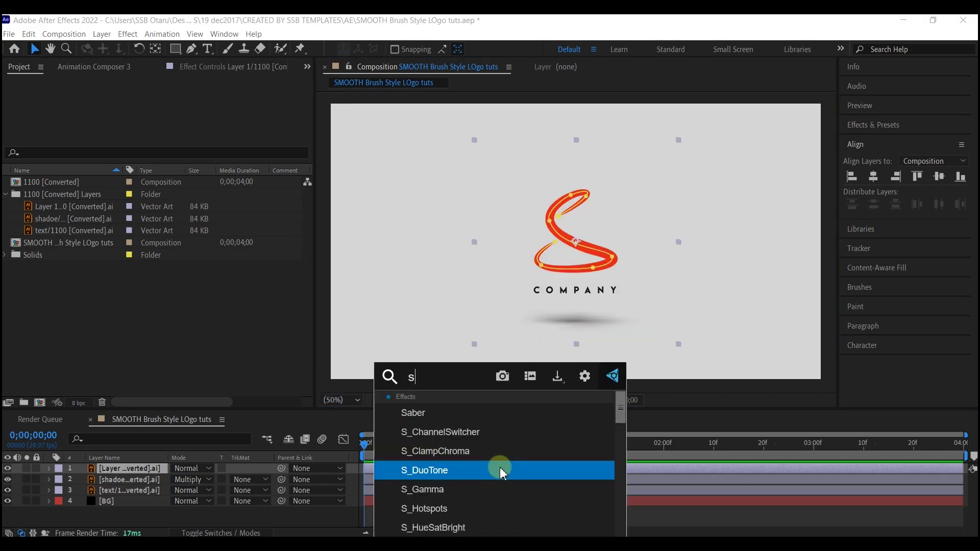
pyautogui.write('stroke')
pyautogui.click(468, 413)
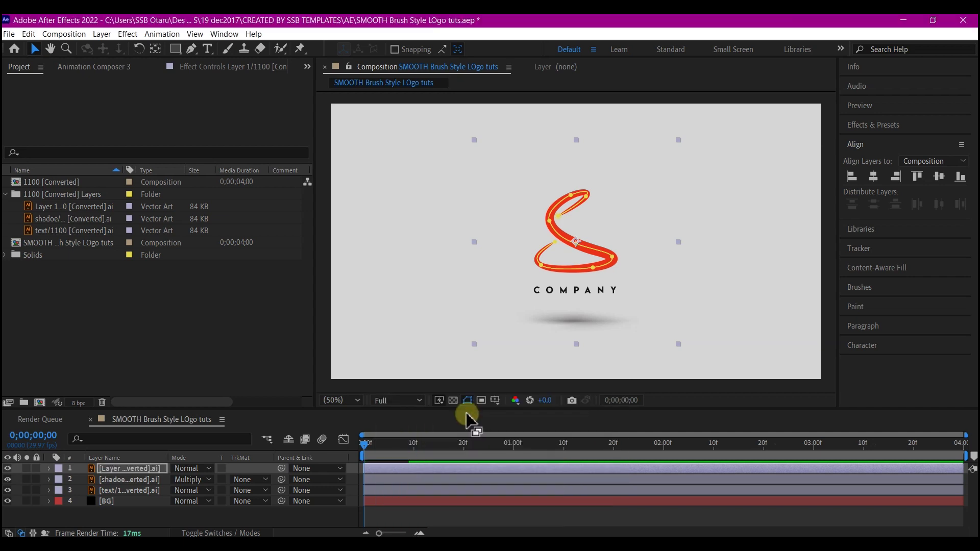
pyautogui.click(307, 66)
pyautogui.click(329, 109)
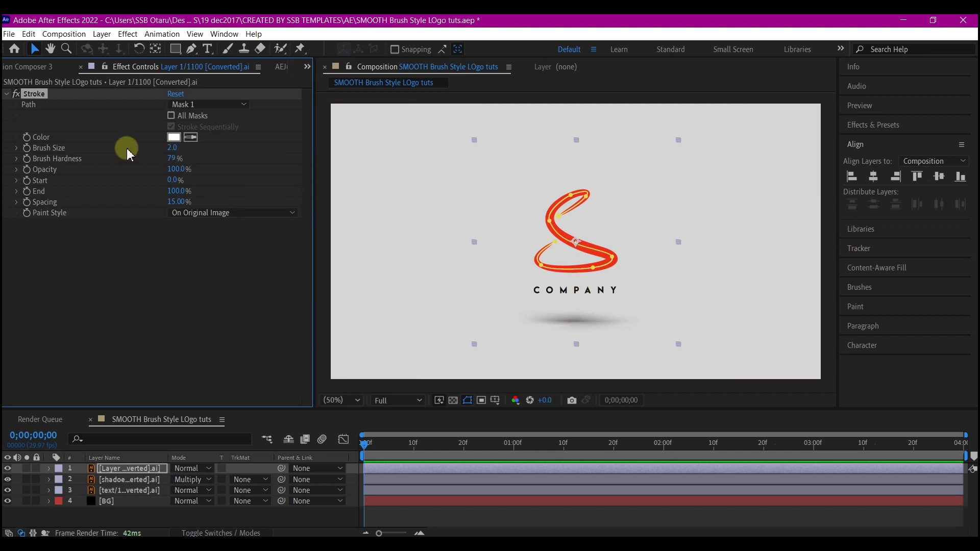
pyautogui.moveTo(170, 149); pyautogui.dragTo(308, 143)
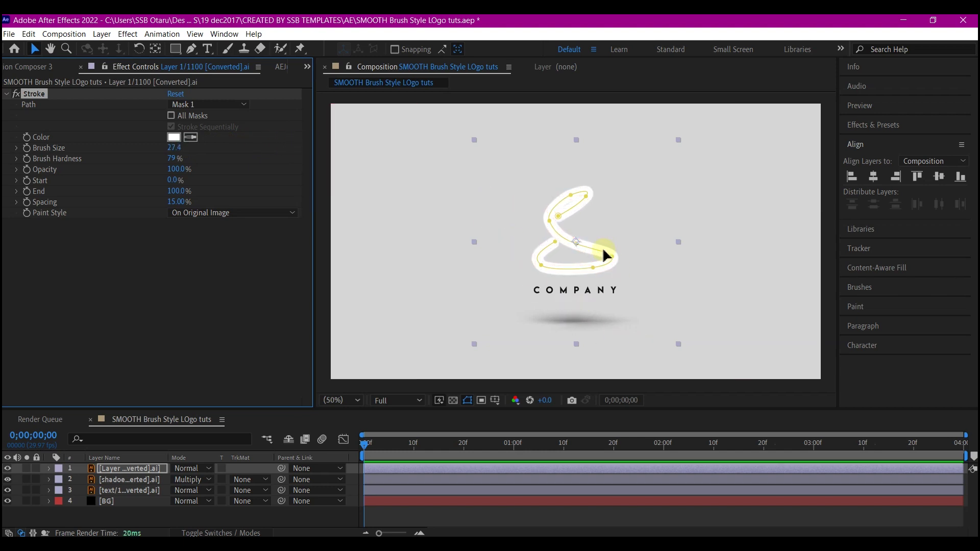
# - Adjust the mask's points and handles at the middle and upper tip so the stroke covers the whole red S
pyautogui.press('.')
pyautogui.press('.')
pyautogui.press('.')
pyautogui.press('.')
pyautogui.click(576, 251)
pyautogui.moveTo(512, 227); pyautogui.dragTo(512, 214)
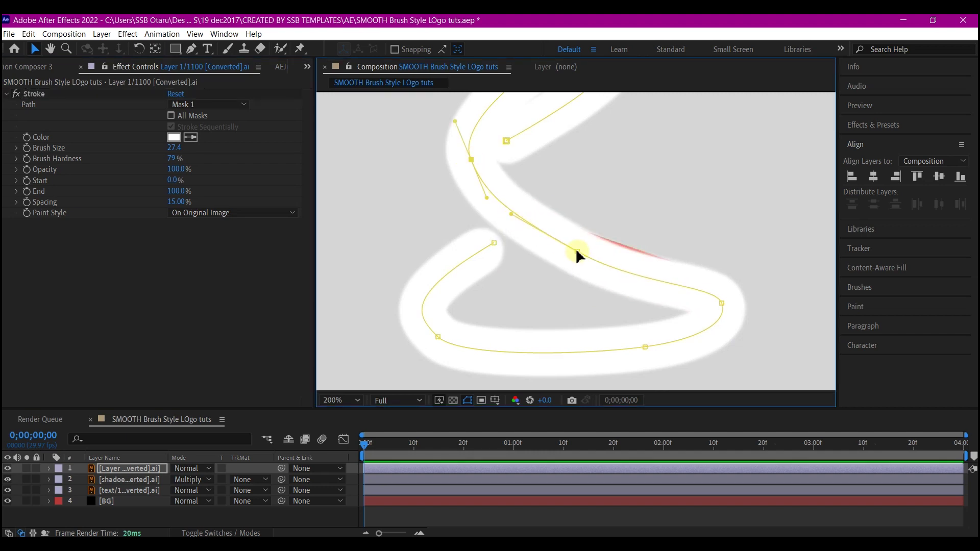
pyautogui.moveTo(577, 253); pyautogui.dragTo(571, 323)
pyautogui.moveTo(497, 212)
pyautogui.mouseDown()
pyautogui.moveTo(532, 224)
pyautogui.moveTo(523, 220)
pyautogui.mouseUp()
pyautogui.click(341, 400)
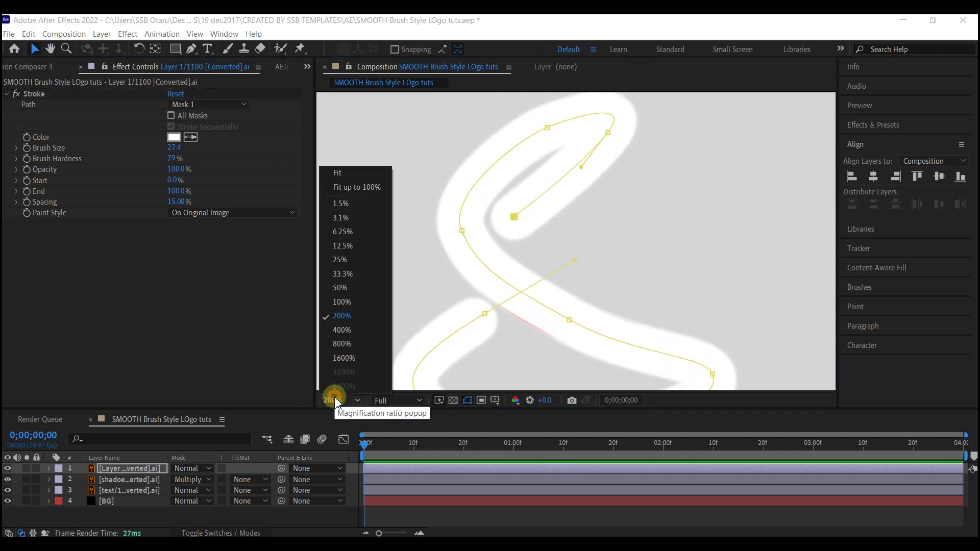
pyautogui.click(338, 172)
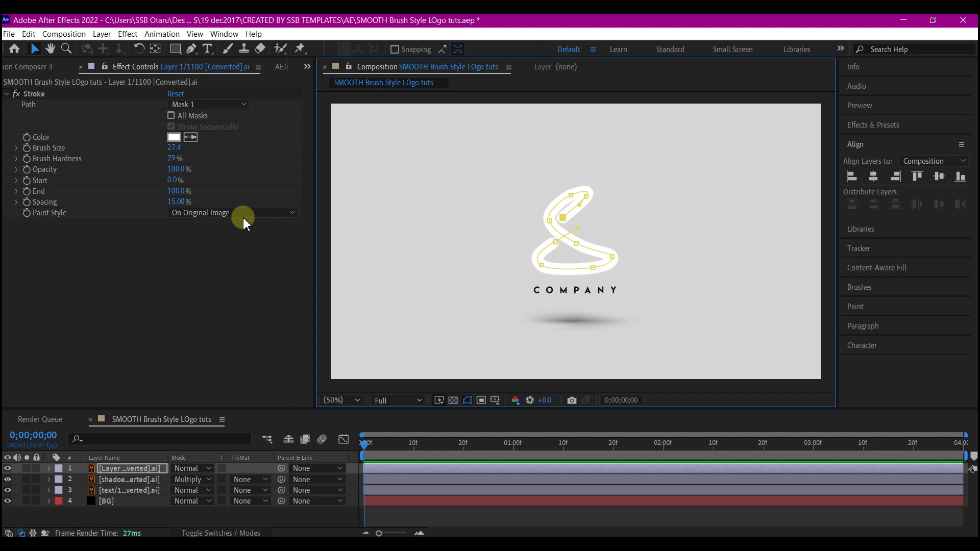
# - Set the stroke's paint style to Reveal Original Image and keyframe its End at 0% at 0;00;00;20
pyautogui.click(189, 212)
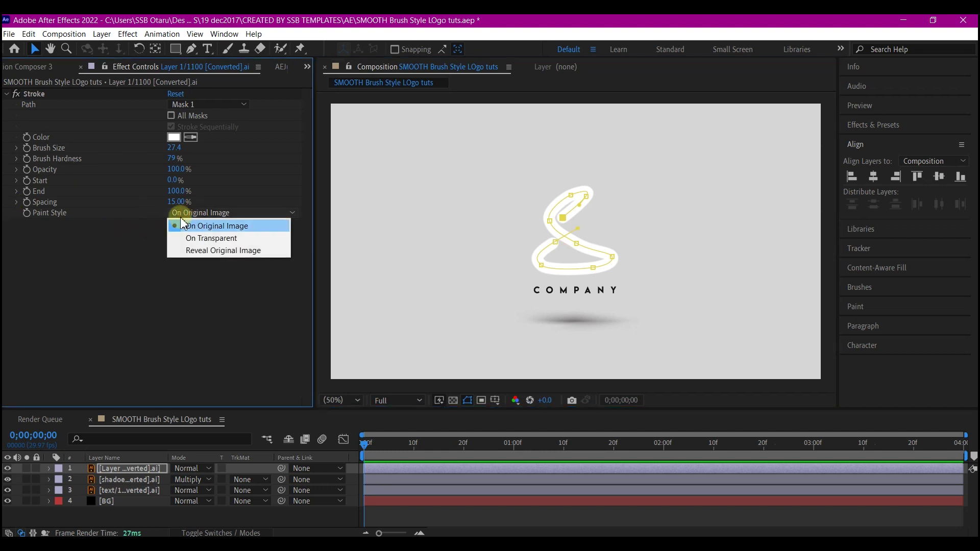
pyautogui.click(199, 249)
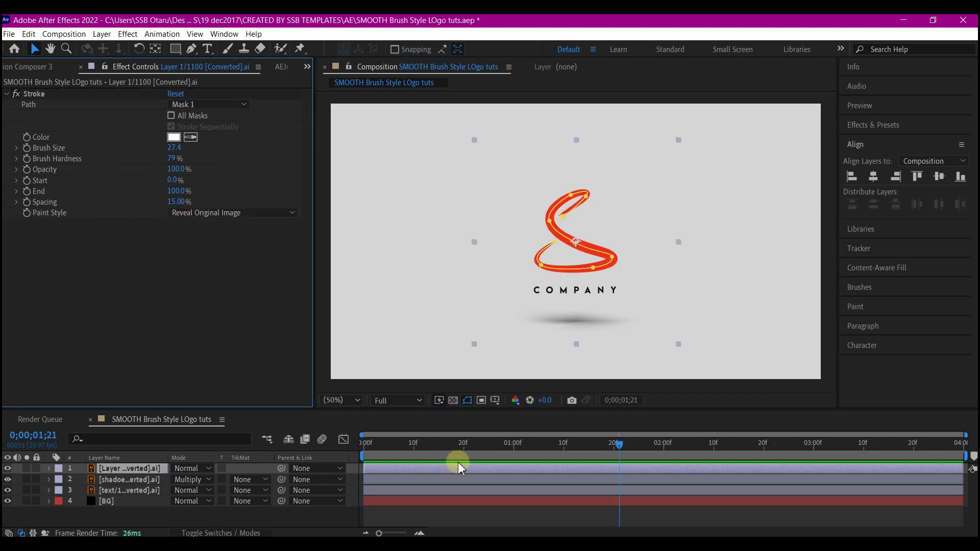
pyautogui.click(463, 441)
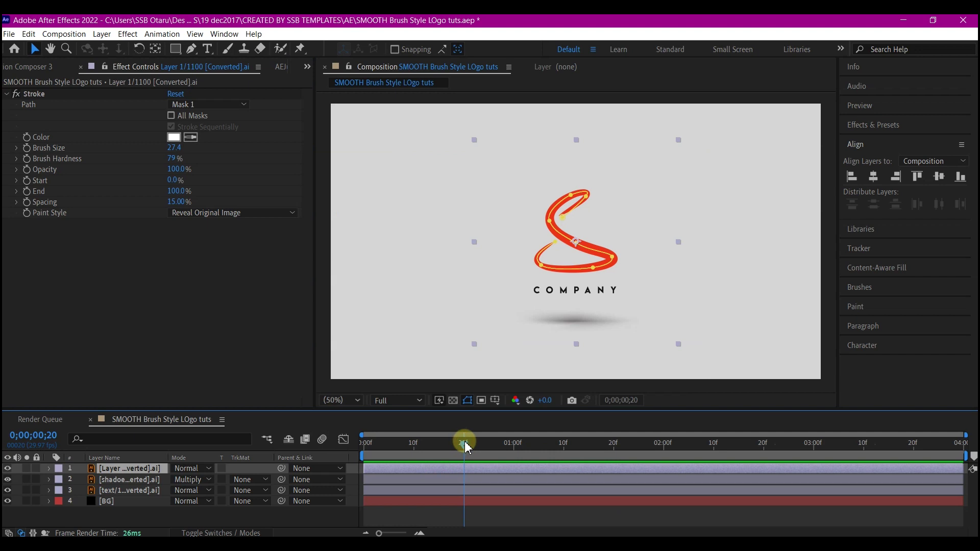
pyautogui.click(28, 192)
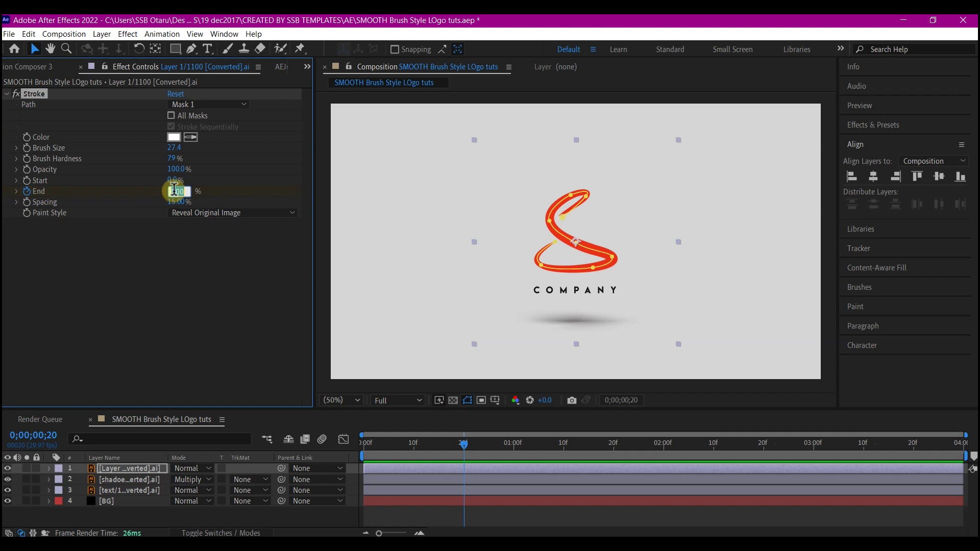
pyautogui.write('0')
pyautogui.press('Return')
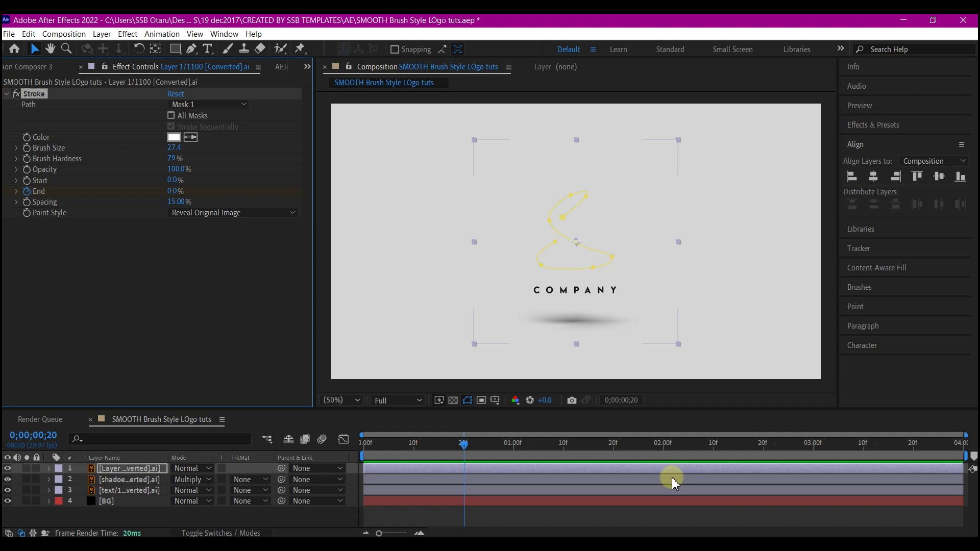
# - Keyframe the stroke's End at 100% at 0;00;02;20
pyautogui.click(764, 485)
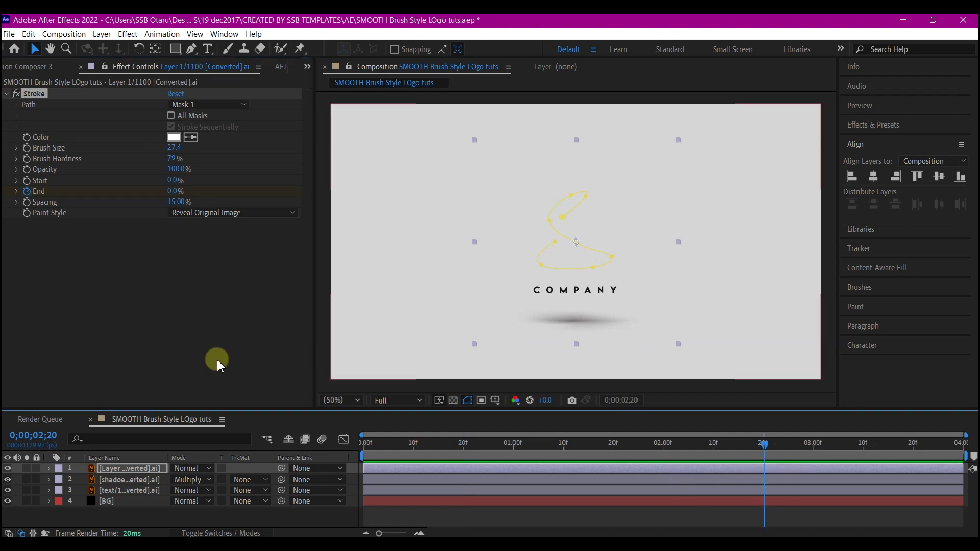
pyautogui.click(173, 189)
pyautogui.write('100')
pyautogui.press('Return')
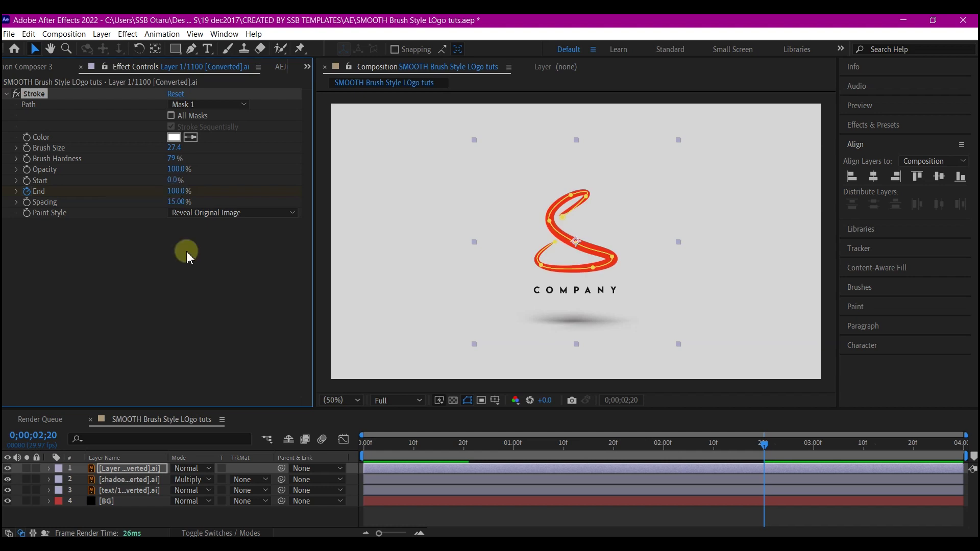
# - Reveal the logo layer's keyframes and apply Easy Ease to both End keyframes
pyautogui.press('u')
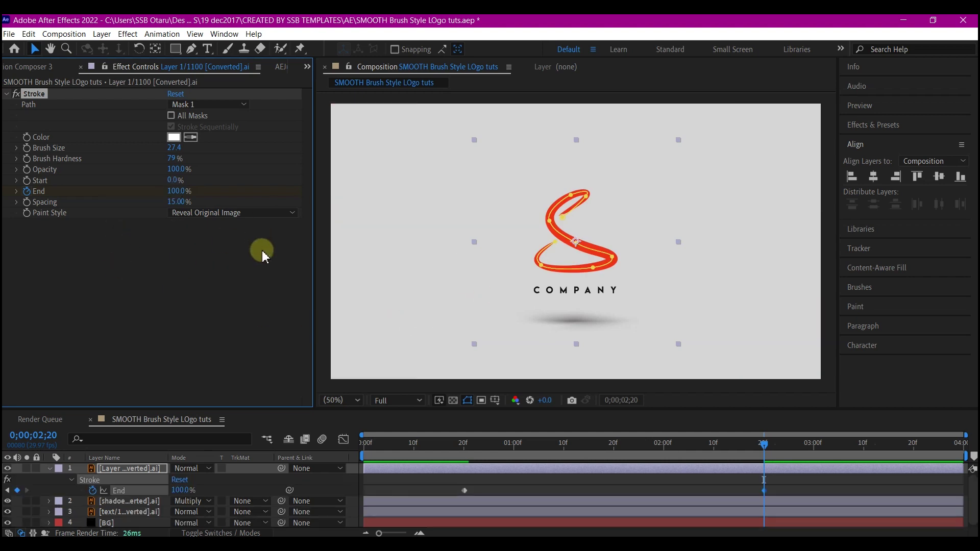
pyautogui.moveTo(787, 483); pyautogui.dragTo(397, 501)
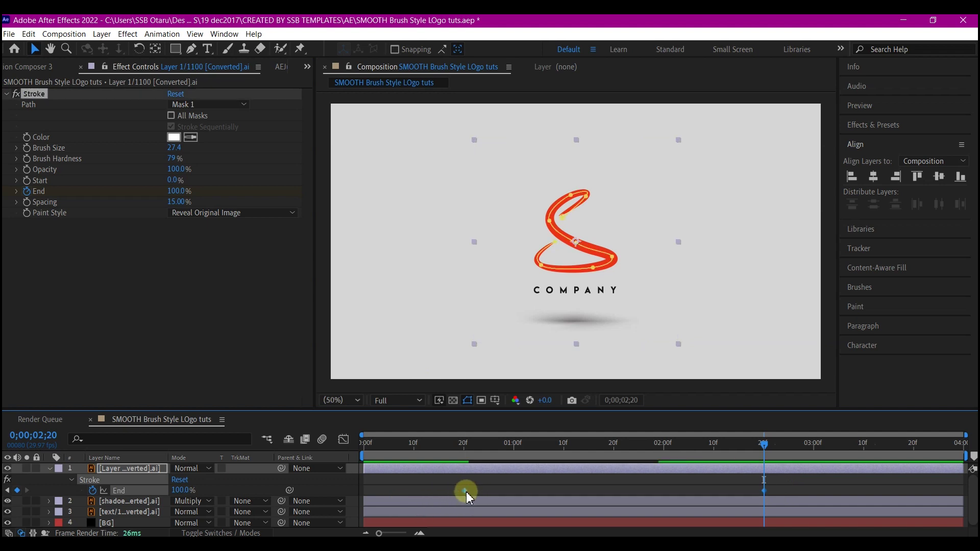
pyautogui.rightClick(466, 492)
pyautogui.moveTo(493, 483)
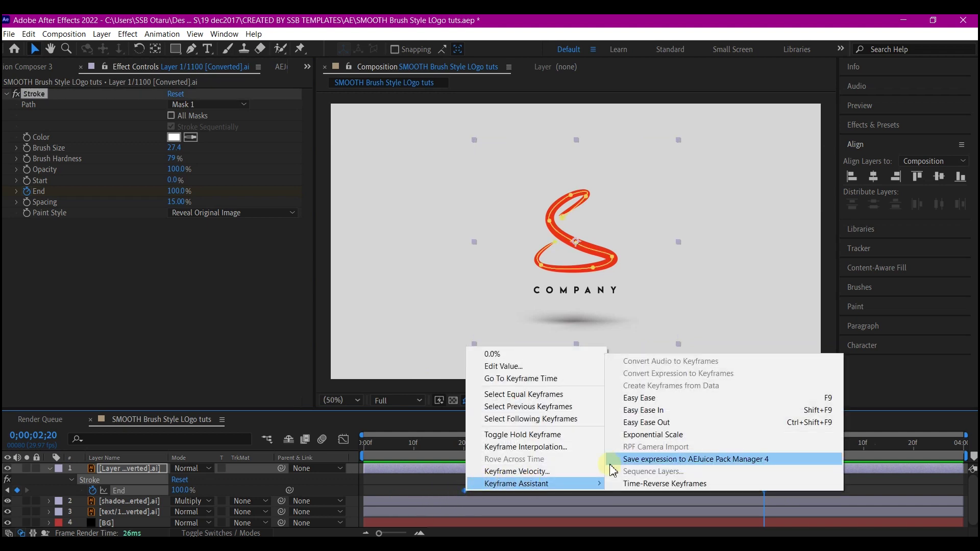
pyautogui.click(644, 400)
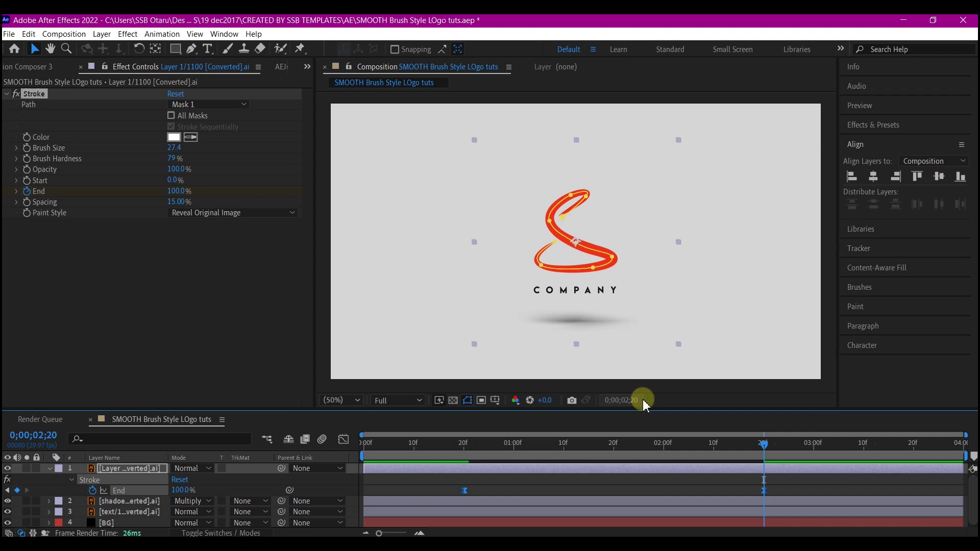
# - In the speed graph, extend the incoming influence of the last End keyframe to about 72%
pyautogui.click(737, 483)
pyautogui.click(764, 490)
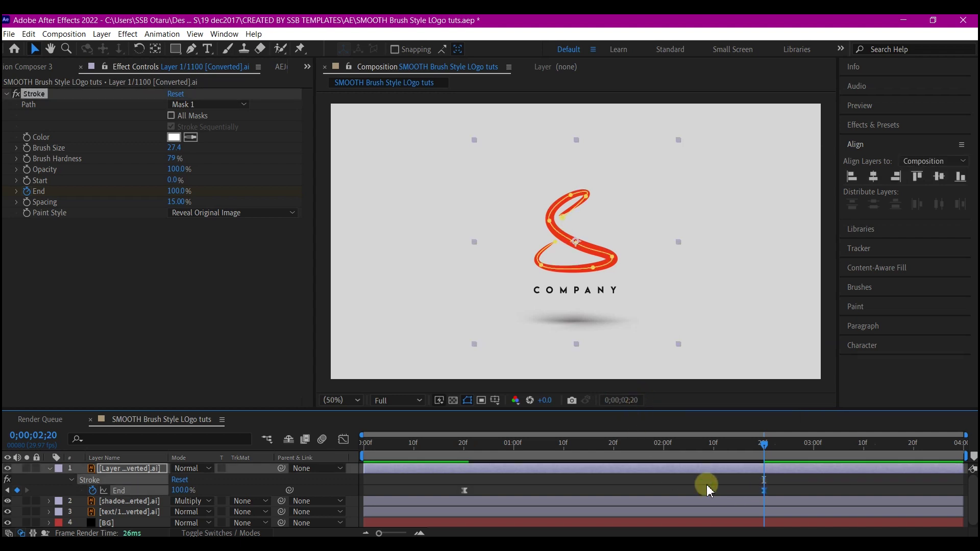
pyautogui.click(344, 440)
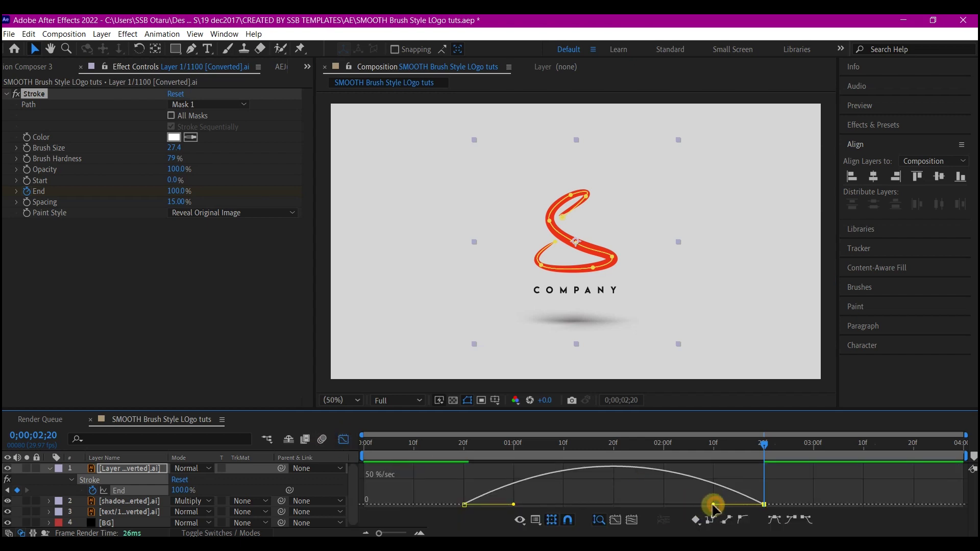
pyautogui.moveTo(713, 505); pyautogui.dragTo(658, 505)
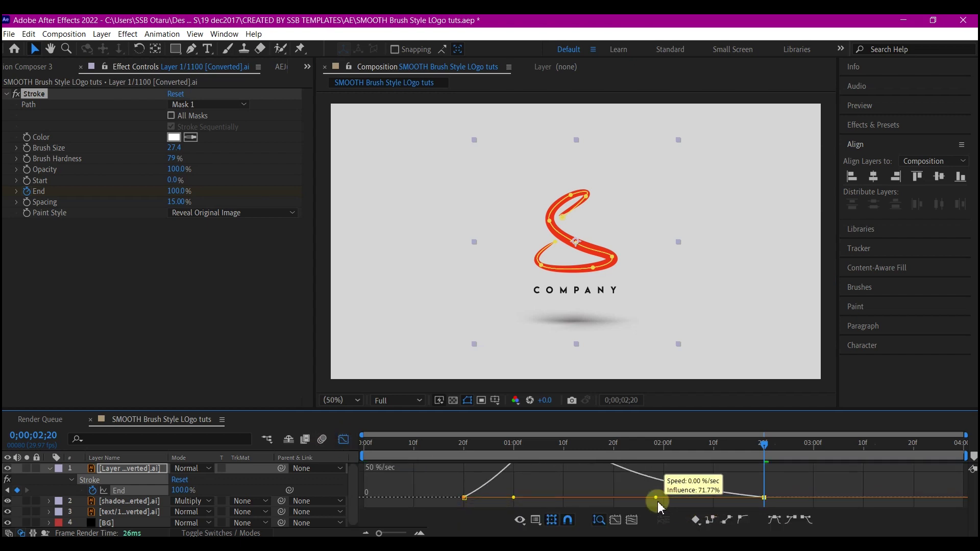
# - Close the graph editor and preview the eased logo reveal from 0;00;00;13
pyautogui.click(344, 440)
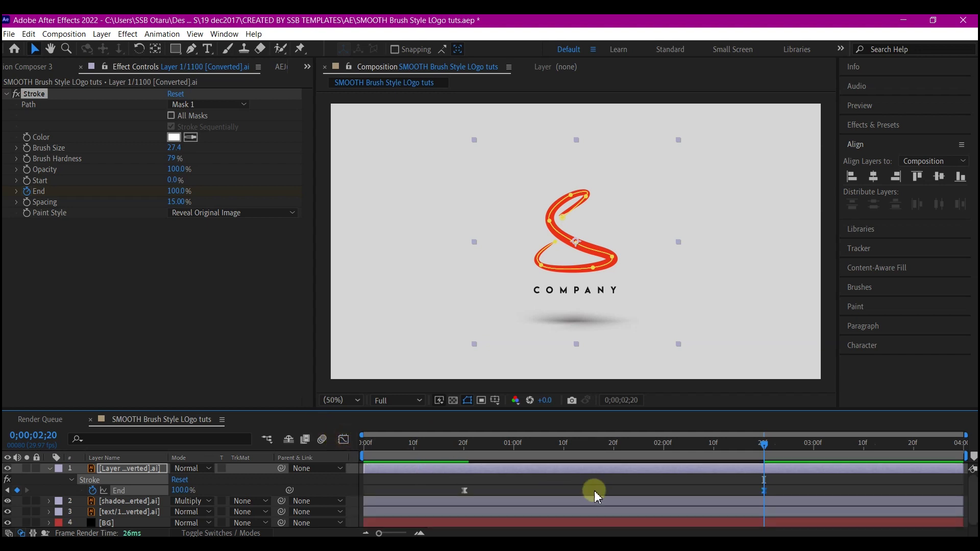
pyautogui.moveTo(439, 445); pyautogui.dragTo(428, 448)
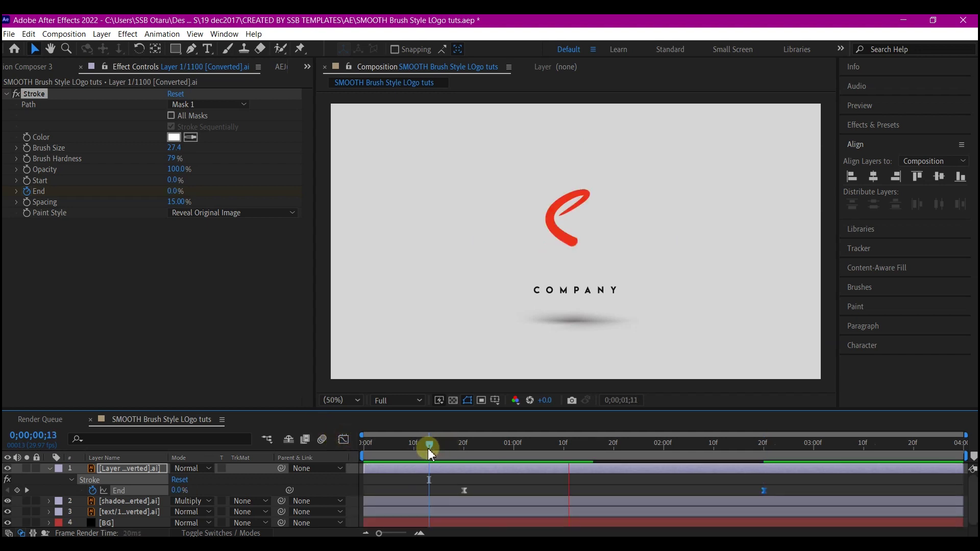
pyautogui.press('space')
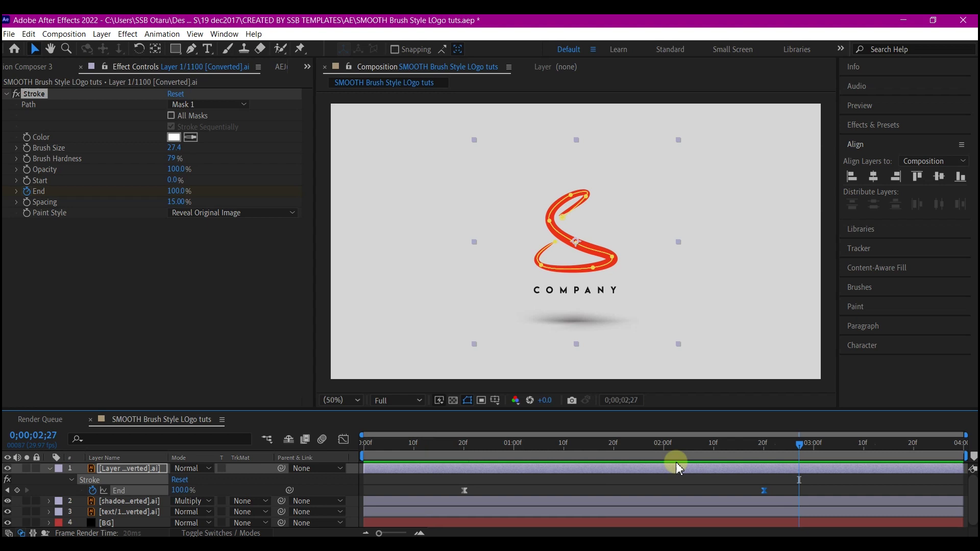
# - Collapse the logo layer's properties and apply a Fill effect to the layer
pyautogui.press('u')
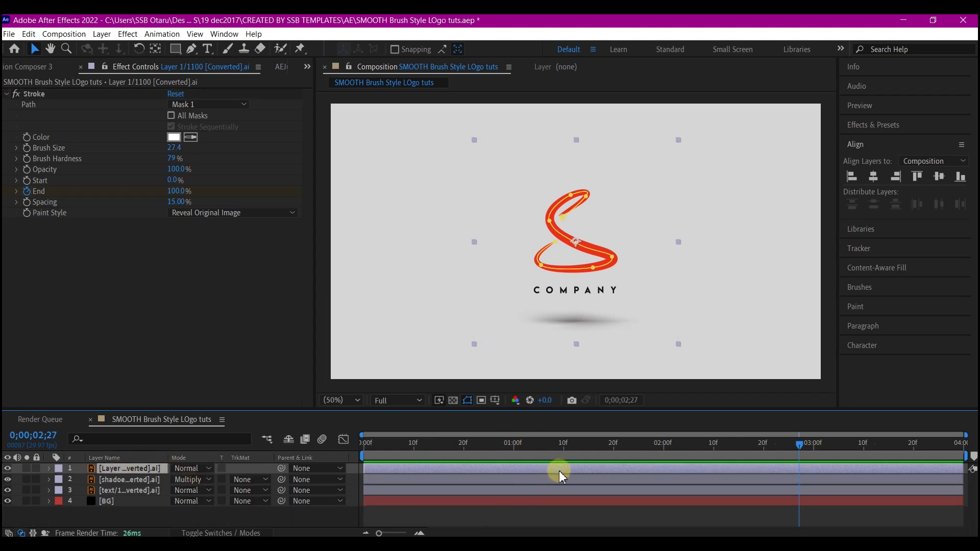
pyautogui.hotkey('ctrl', 'space')
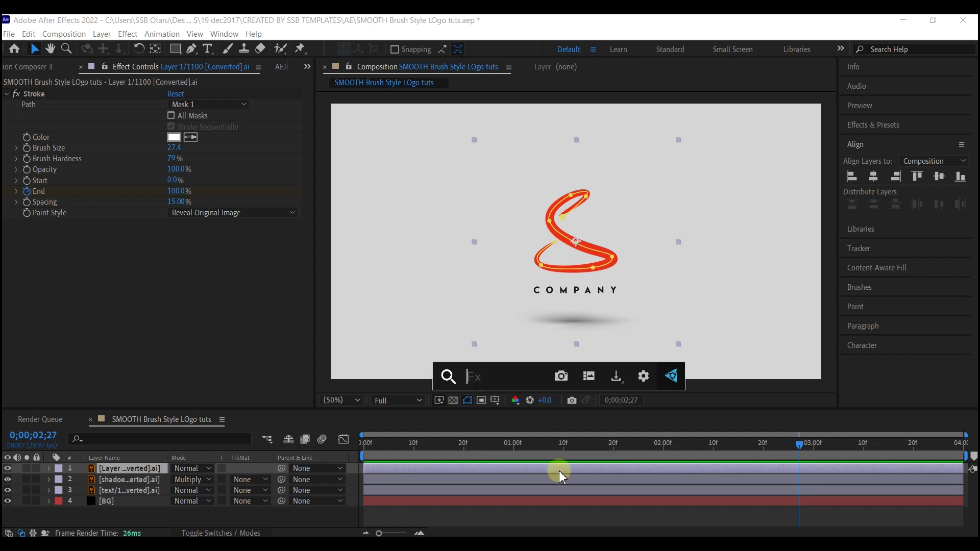
pyautogui.write('f')
pyautogui.press('Return')
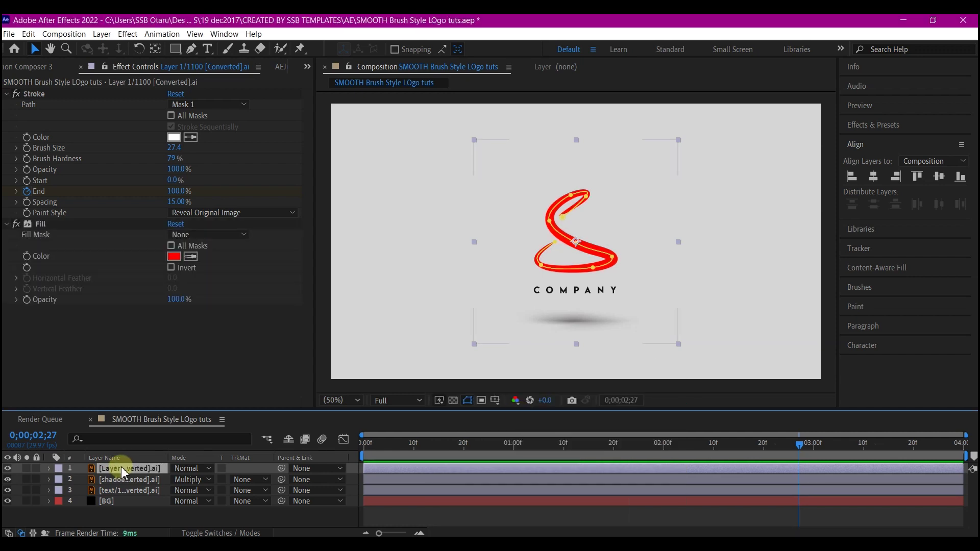
# - Duplicate the logo layer twice and stagger the copies so they start about 4 and 9 frames in
pyautogui.hotkey('ctrl', 'd')
pyautogui.hotkey('ctrl', 'd')
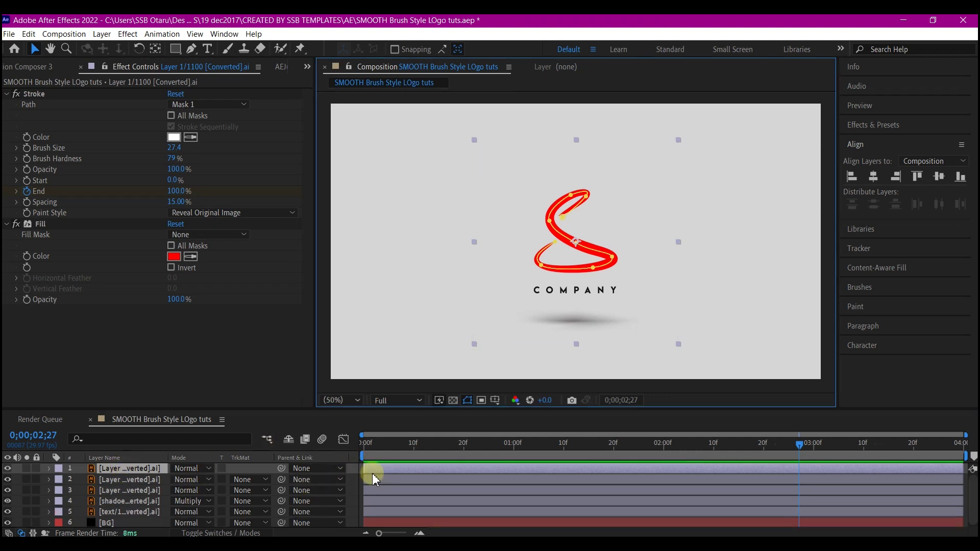
pyautogui.keyDown('shift'); pyautogui.click(393, 478); pyautogui.keyUp('shift')
pyautogui.moveTo(392, 469); pyautogui.dragTo(442, 466)
pyautogui.click(414, 467)
pyautogui.click(410, 476)
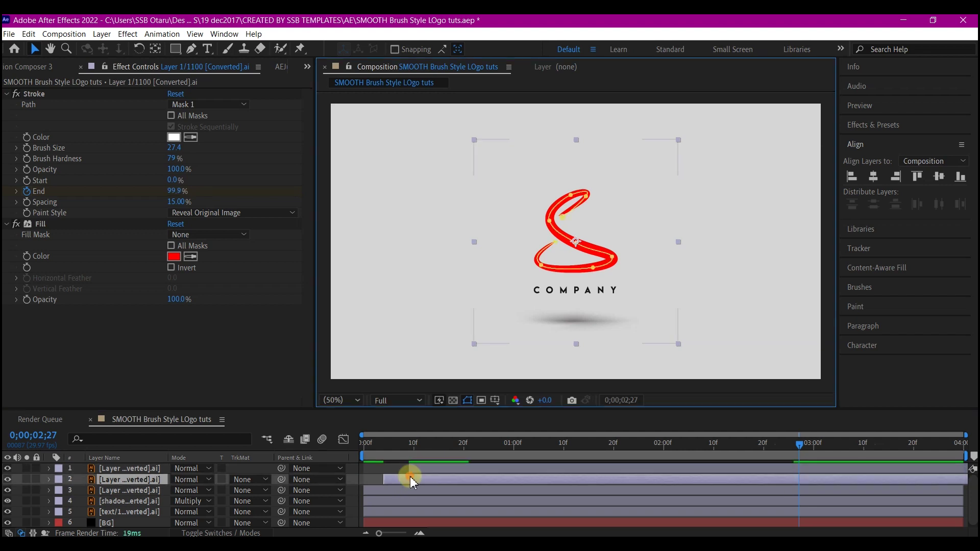
pyautogui.press('space')
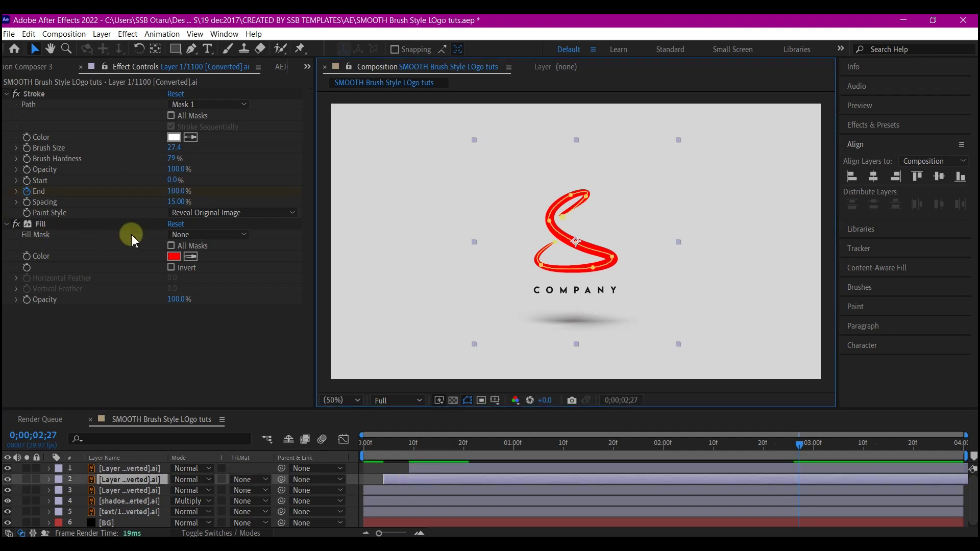
# - Set the middle logo copy's Fill colour to near-black and the lowest logo layer's Fill colour to orange FFAE00
pyautogui.click(173, 256)
pyautogui.click(427, 475)
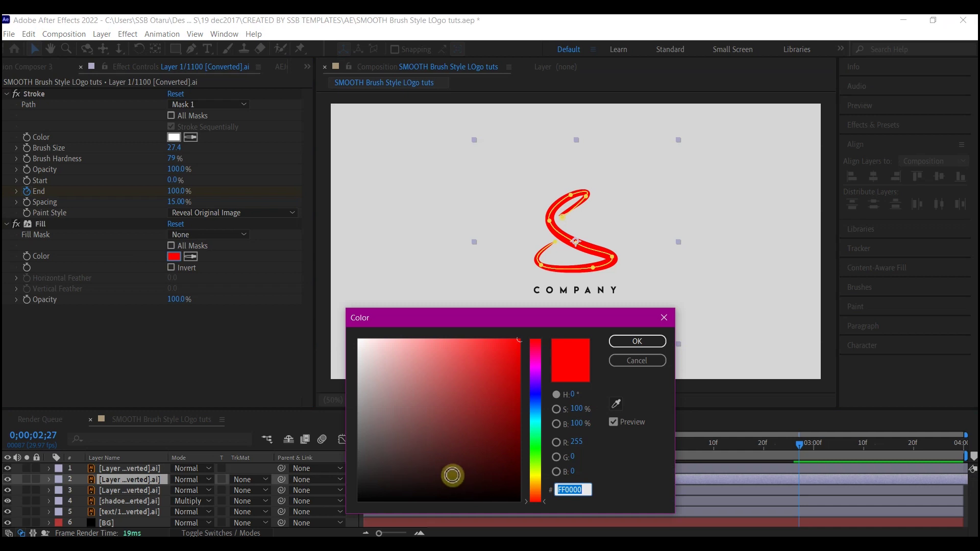
pyautogui.click(637, 341)
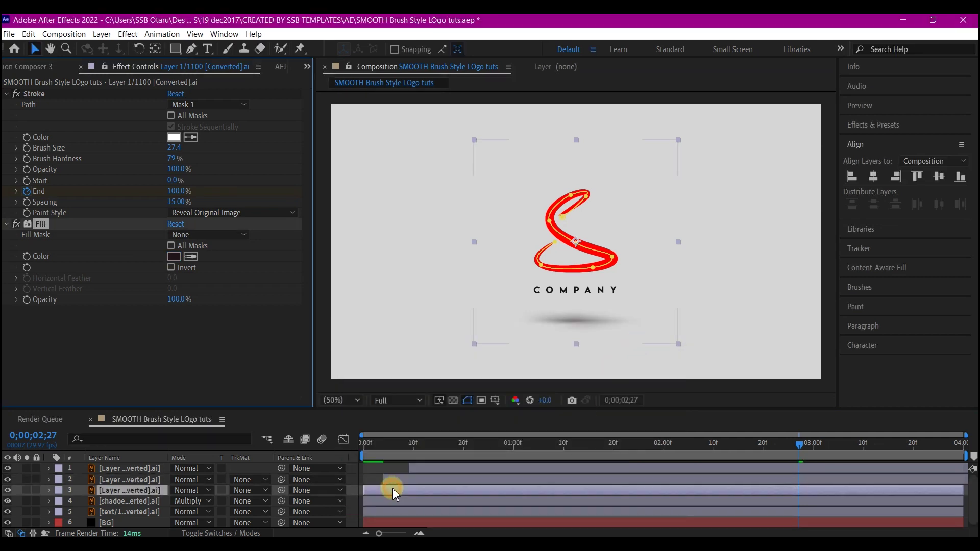
pyautogui.click(393, 491)
pyautogui.click(173, 258)
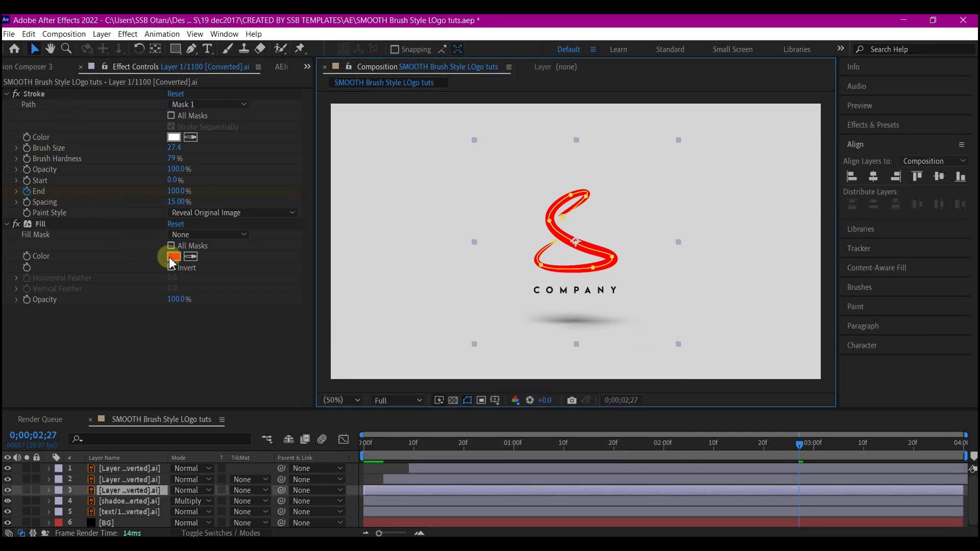
pyautogui.click(535, 483)
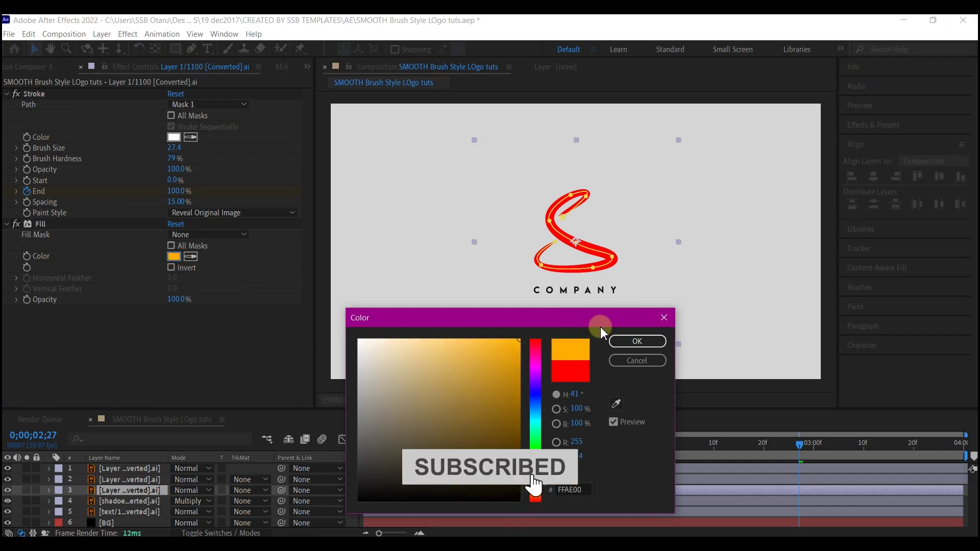
pyautogui.click(637, 341)
# - Restore the original red colour on the uppermost logo copy and preview the staggered reveal
pyautogui.click(430, 469)
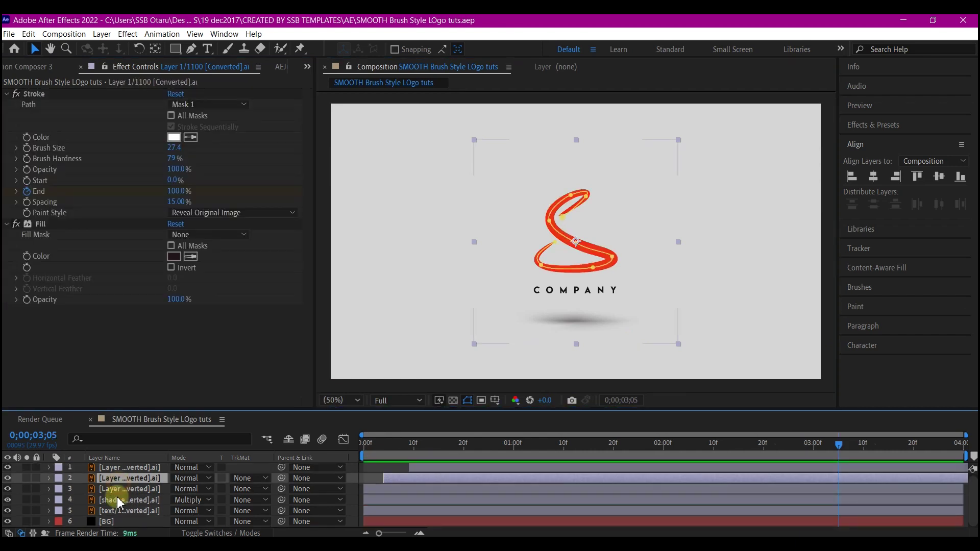
pyautogui.press('space')
# - Draw a rectangular mask around the letter C on the company text layer
pyautogui.click(120, 511)
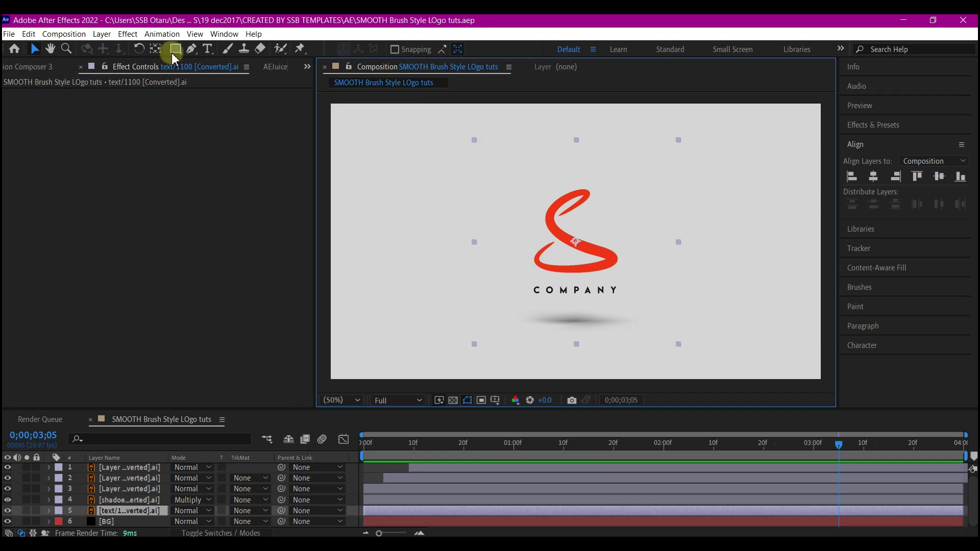
pyautogui.moveTo(175, 49); pyautogui.dragTo(214, 50)
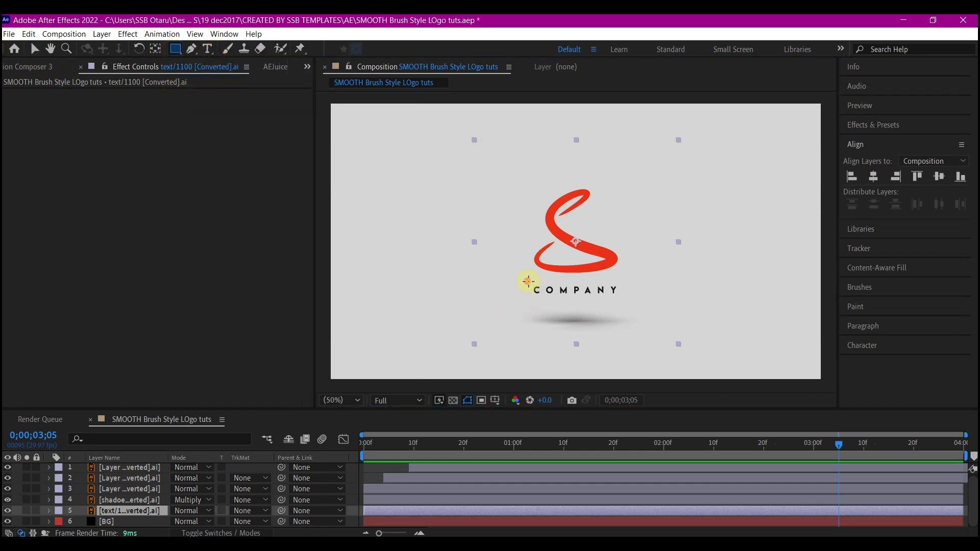
pyautogui.moveTo(528, 281); pyautogui.dragTo(545, 299)
pyautogui.click(467, 522)
# - Duplicate the masked C text layer and move the copy's mask over the letter O
pyautogui.hotkey('ctrl', 'd')
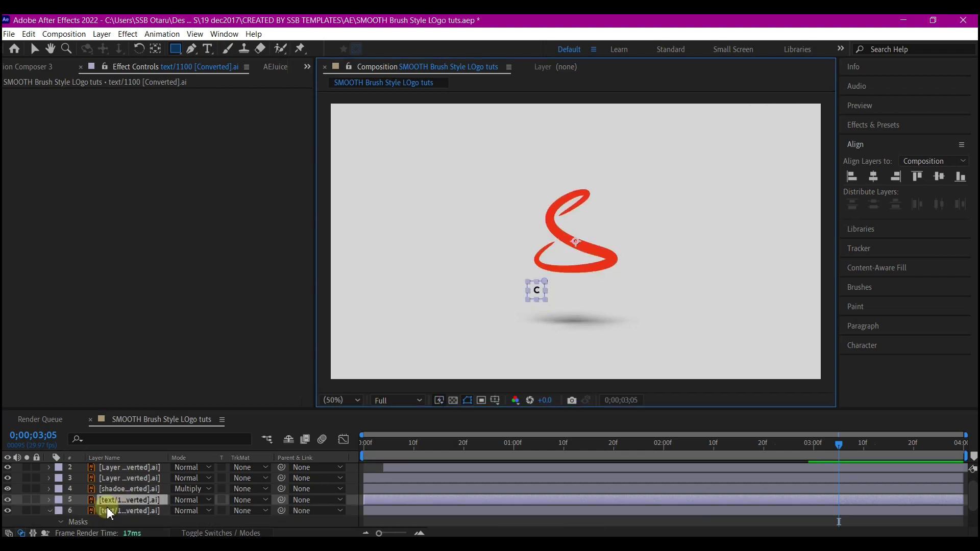
pyautogui.press('m')
pyautogui.click(104, 512)
pyautogui.press('v')
pyautogui.press('.')
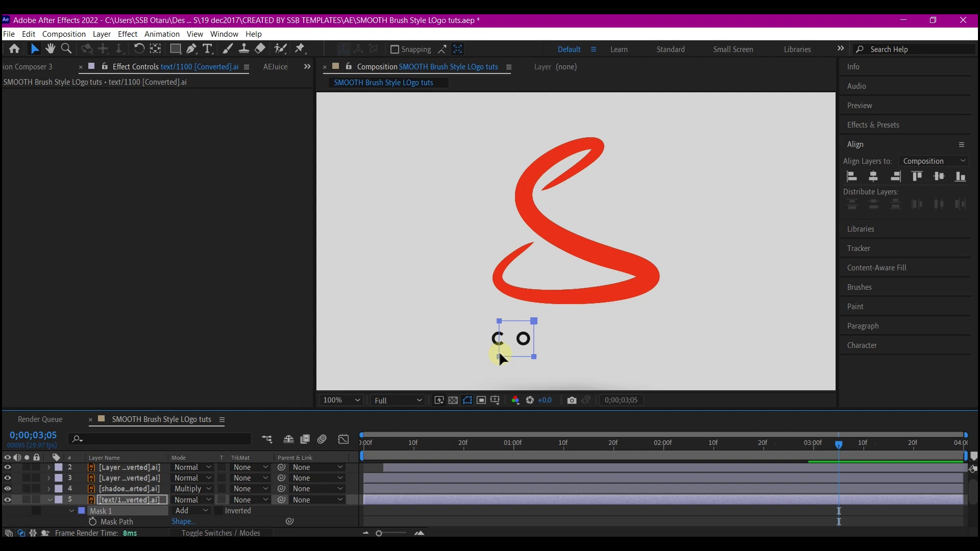
# - Duplicate the O text layer and shift the copy's mask onto the letter M
pyautogui.click(110, 502)
pyautogui.hotkey('ctrl', 'd')
pyautogui.press('m')
pyautogui.click(103, 512)
pyautogui.hotkey('shift', 'Right')
pyautogui.hotkey('shift', 'Right')
pyautogui.hotkey('shift', 'Right')
pyautogui.hotkey('shift', 'Right')
pyautogui.hotkey('shift', 'Right')
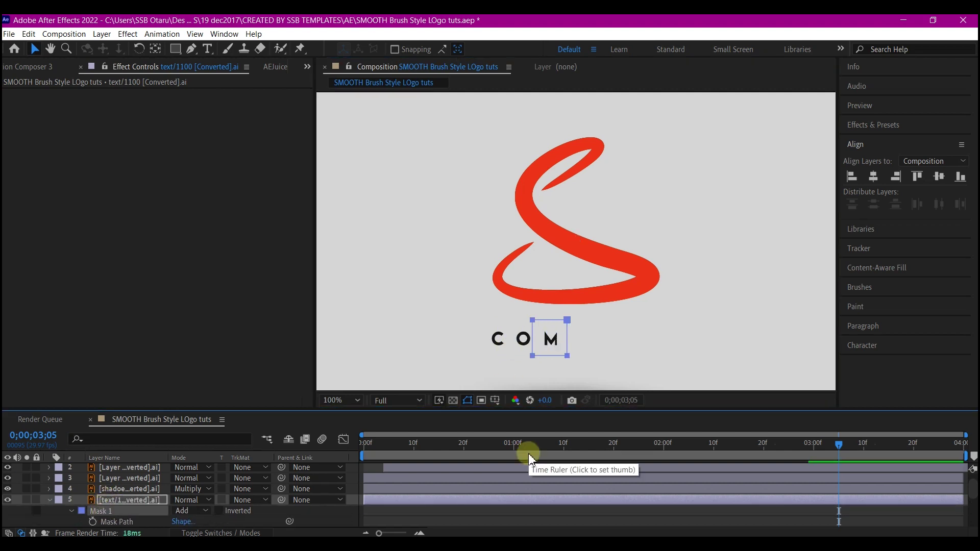
# - Duplicate the M text layer and shift the copy's mask so it isolates the letter P
pyautogui.click(139, 503)
pyautogui.hotkey('ctrl', 'd')
pyautogui.press('m')
pyautogui.scroll(-1, 102, 502)
pyautogui.click(103, 480)
pyautogui.hotkey('shift', 'Right')
pyautogui.hotkey('shift', 'Right')
pyautogui.hotkey('shift', 'Right')
pyautogui.hotkey('shift', 'Right')
pyautogui.hotkey('shift', 'Right')
pyautogui.hotkey('shift', 'Right')
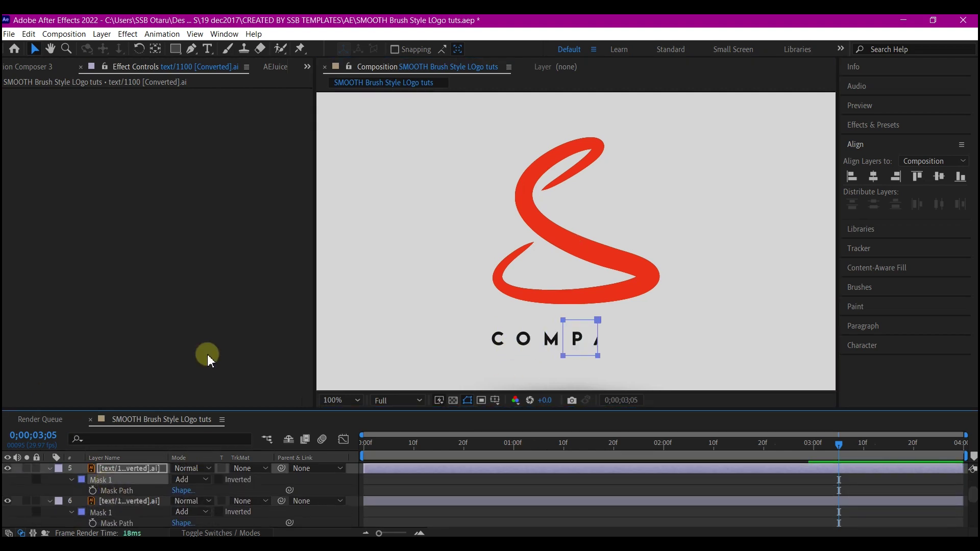
pyautogui.hotkey('shift', 'Left')
# - Duplicate the P text layer and shift the copy's mask onto the letter A
pyautogui.click(108, 469)
pyautogui.hotkey('ctrl', 'd')
pyautogui.press('m')
pyautogui.click(101, 479)
pyautogui.press('Right')
pyautogui.press('Right')
pyautogui.press('Right')
pyautogui.hotkey('shift', 'Right')
pyautogui.hotkey('shift', 'Right')
pyautogui.hotkey('shift', 'Right')
pyautogui.hotkey('shift', 'Right')
pyautogui.hotkey('shift', 'Right')
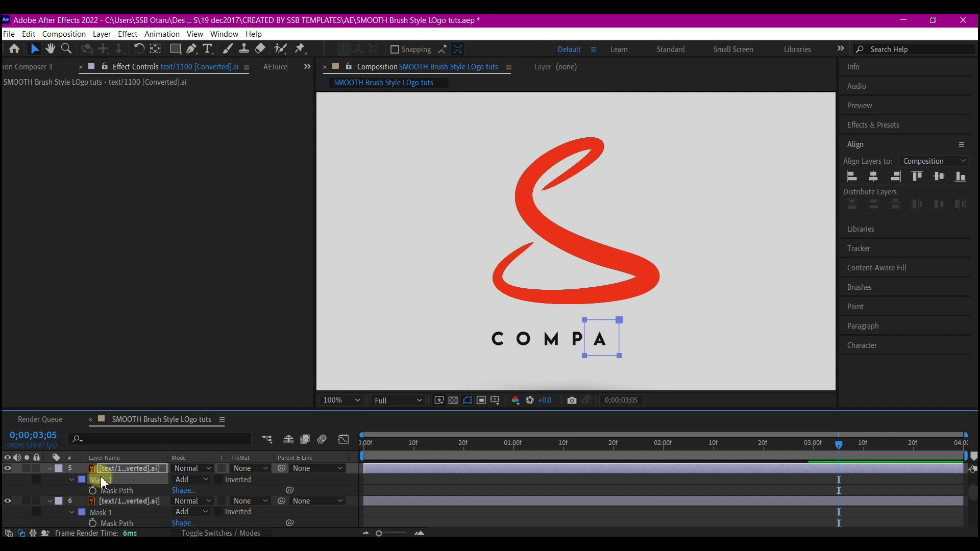
# - Duplicate the A text layer and shift the copy's mask onto the letter N
pyautogui.click(115, 469)
pyautogui.hotkey('ctrl', 'd')
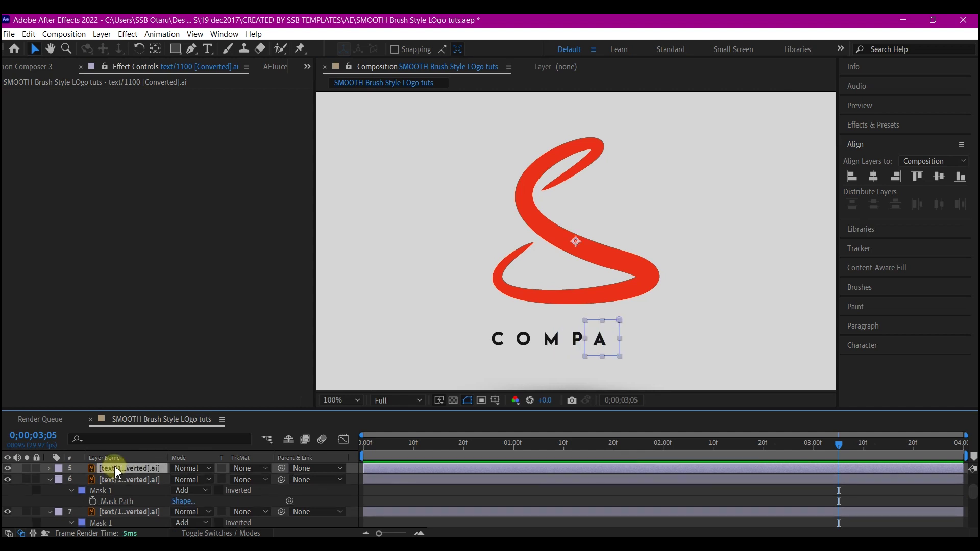
pyautogui.press('m')
pyautogui.click(102, 480)
pyautogui.hotkey('shift', 'Right')
pyautogui.hotkey('shift', 'Right')
pyautogui.hotkey('shift', 'Right')
# - Duplicate the N text layer and shift the copy's mask onto the letter Y
pyautogui.click(117, 469)
pyautogui.hotkey('ctrl', 'd')
pyautogui.press('m')
pyautogui.click(107, 480)
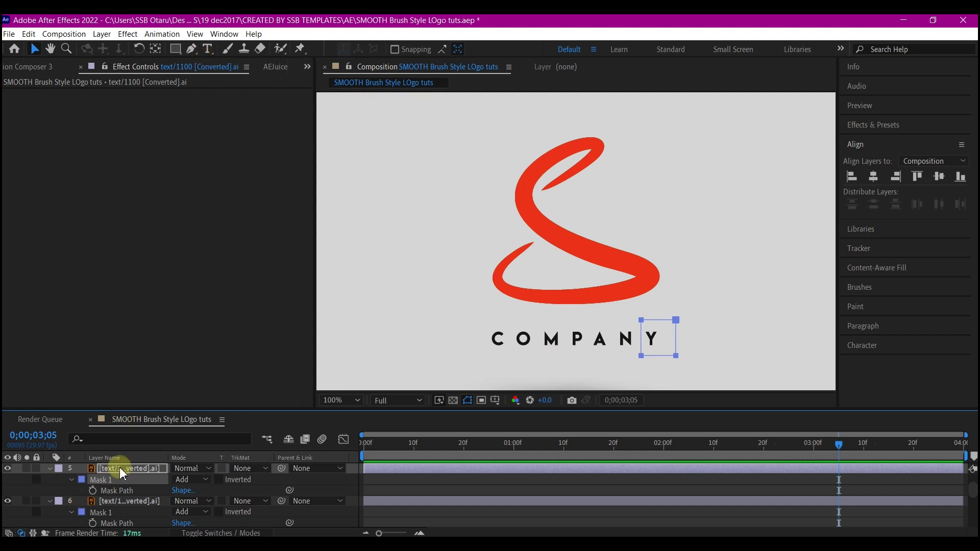
# - Move the anchor points of the Y and N text layers to the centres of their letters
pyautogui.click(122, 469)
pyautogui.click(155, 49)
pyautogui.moveTo(575, 241); pyautogui.dragTo(650, 340)
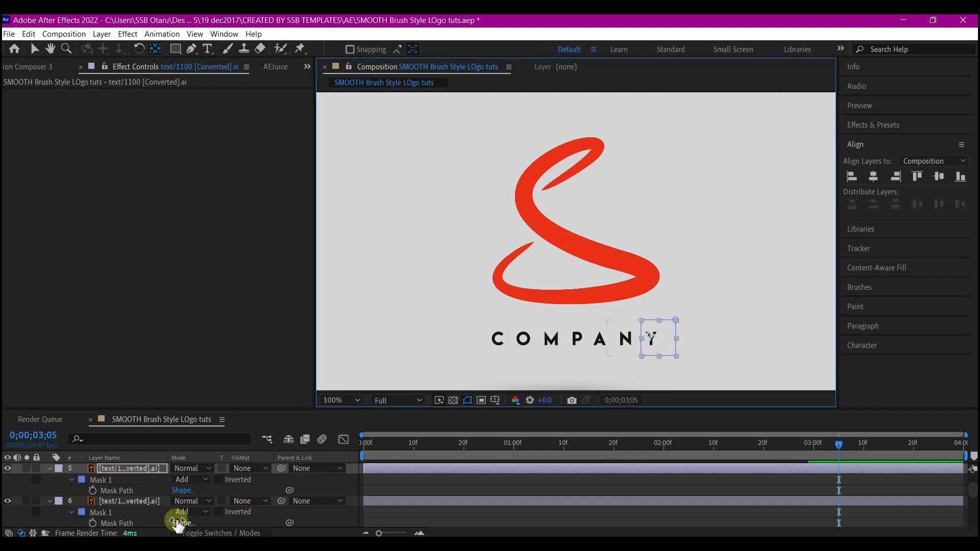
pyautogui.click(132, 501)
pyautogui.moveTo(576, 241); pyautogui.dragTo(625, 337)
# - Move the anchor points of the A and P text layers to the centres of their letters
pyautogui.scroll(-1, 97, 491)
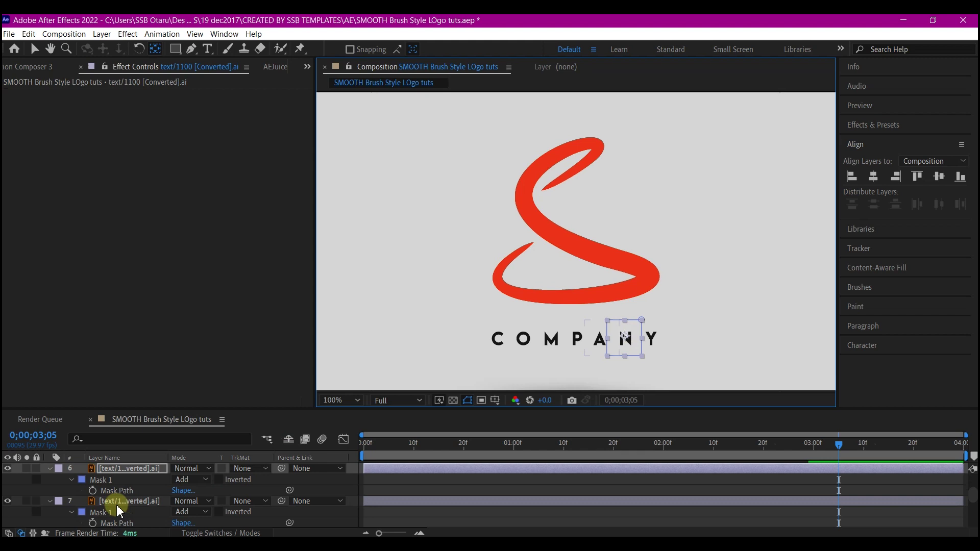
pyautogui.click(118, 502)
pyautogui.scroll(-1, 109, 479)
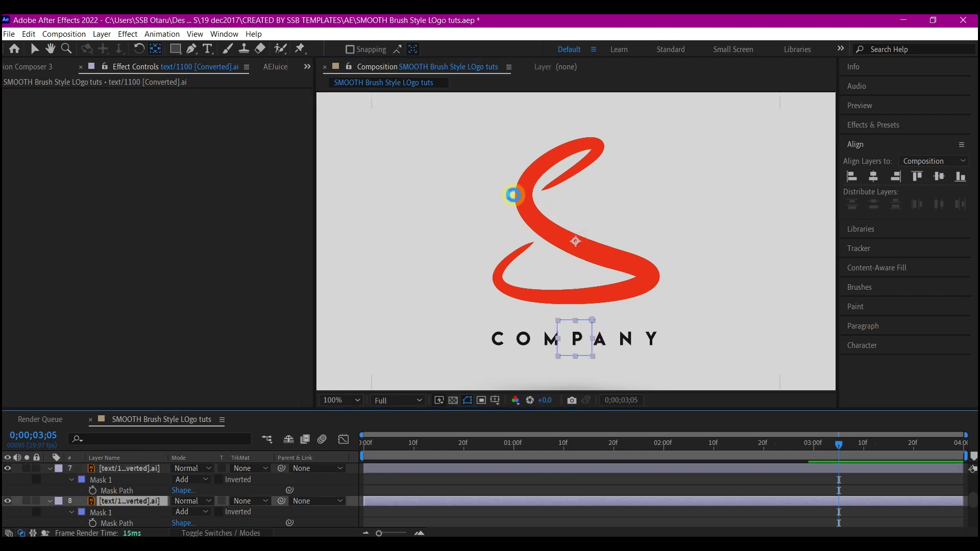
pyautogui.click(557, 339)
pyautogui.moveTo(576, 337); pyautogui.dragTo(576, 338)
pyautogui.scroll(-1, 123, 480)
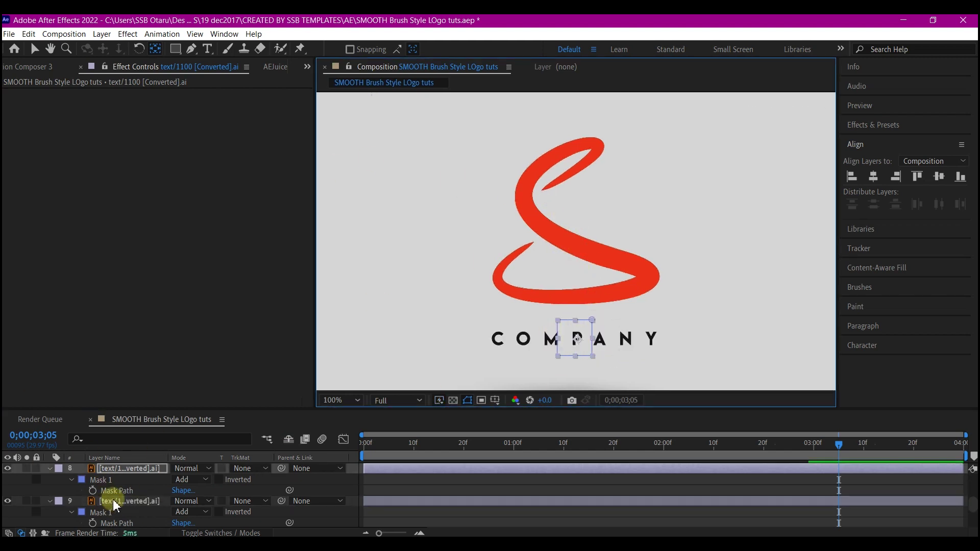
# - Move the anchor points of the M, O and C text layers to the centres of their letters
pyautogui.click(114, 501)
pyautogui.moveTo(575, 241); pyautogui.dragTo(560, 337)
pyautogui.scroll(-1, 115, 497)
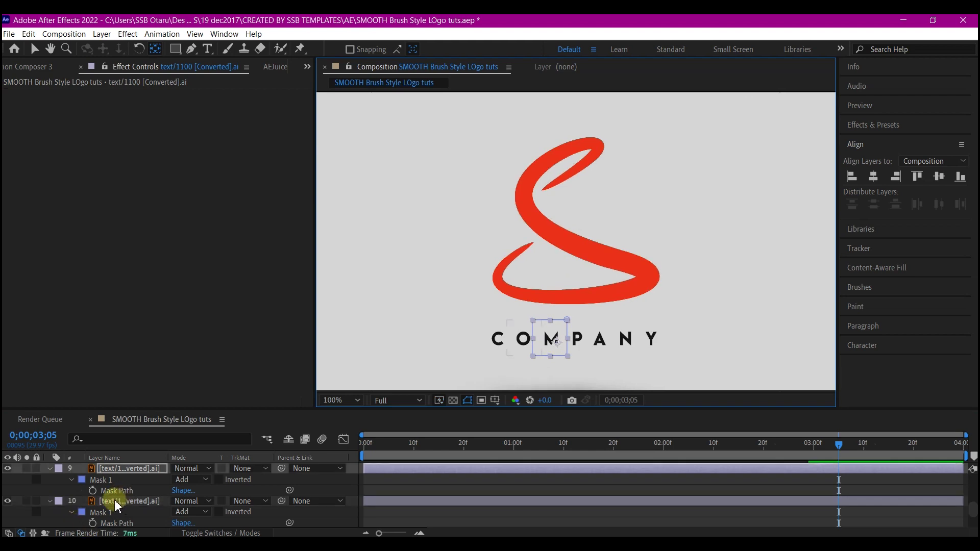
pyautogui.click(117, 500)
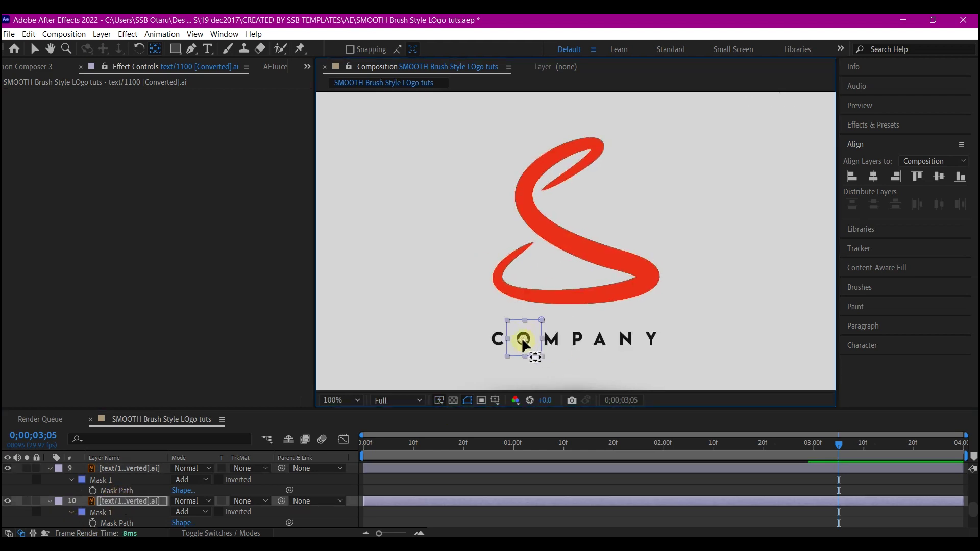
pyautogui.scroll(-1, 109, 501)
pyautogui.click(127, 501)
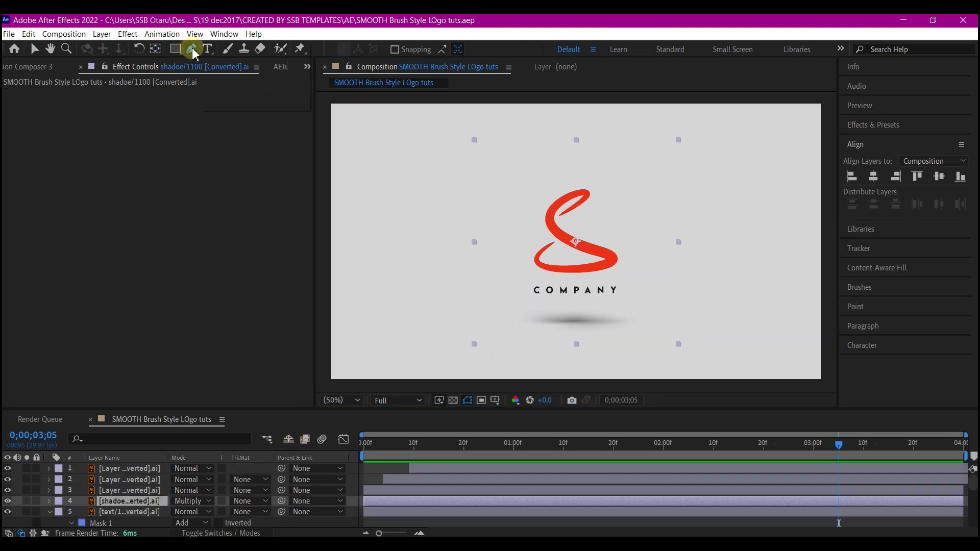
# - Prepare the Pen tool for drawing a new shape layer with its fill set to None
pyautogui.moveTo(191, 48); pyautogui.dragTo(232, 53)
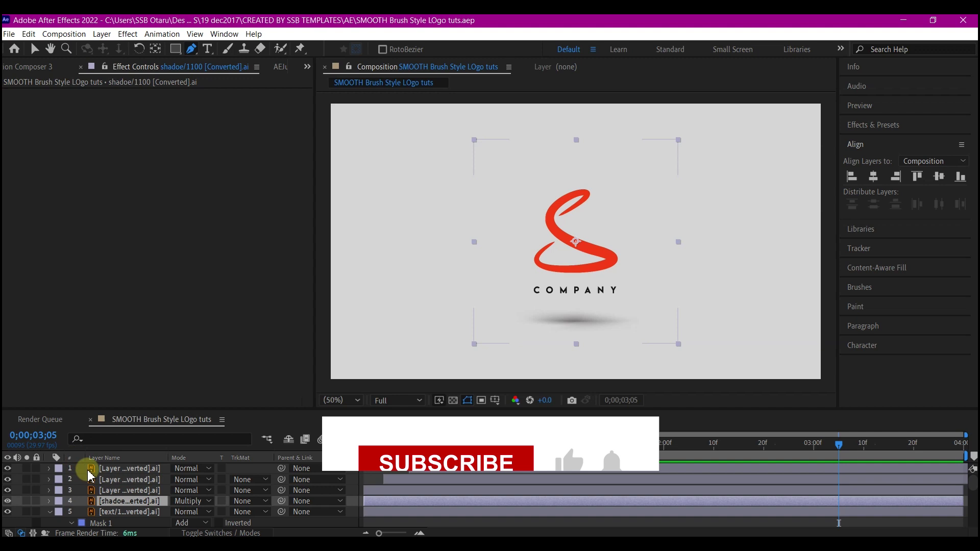
pyautogui.click(18, 488)
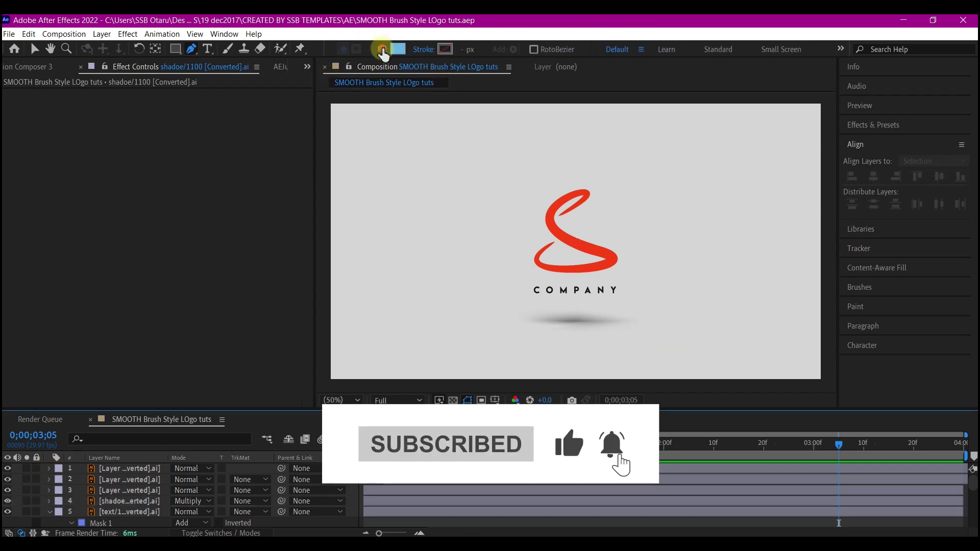
pyautogui.click(383, 49)
pyautogui.click(428, 247)
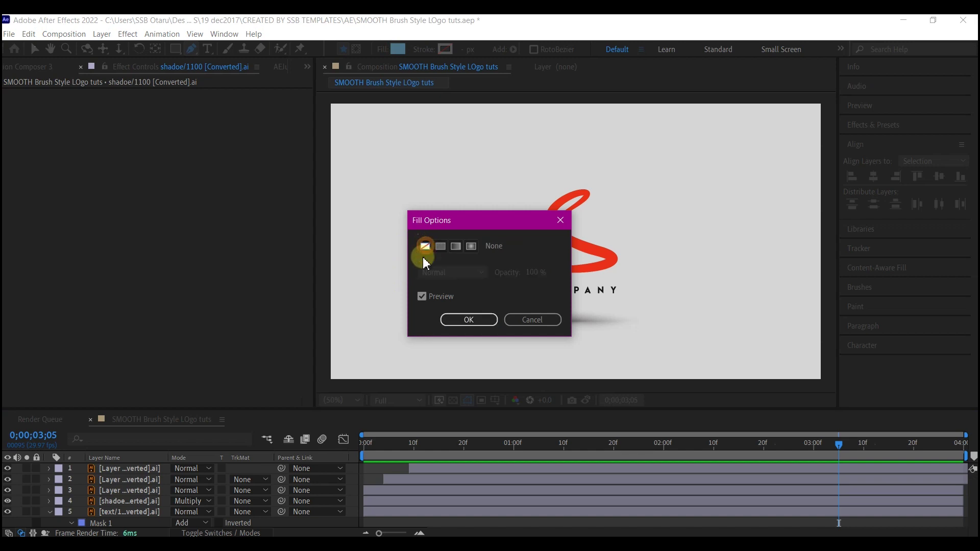
pyautogui.click(468, 320)
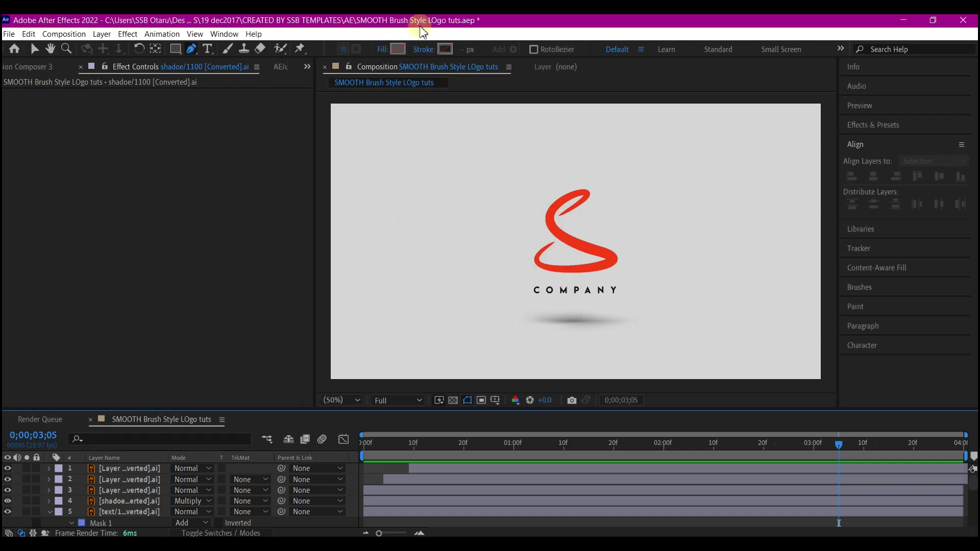
# - Set the shape stroke colour to red E23232
pyautogui.click(446, 50)
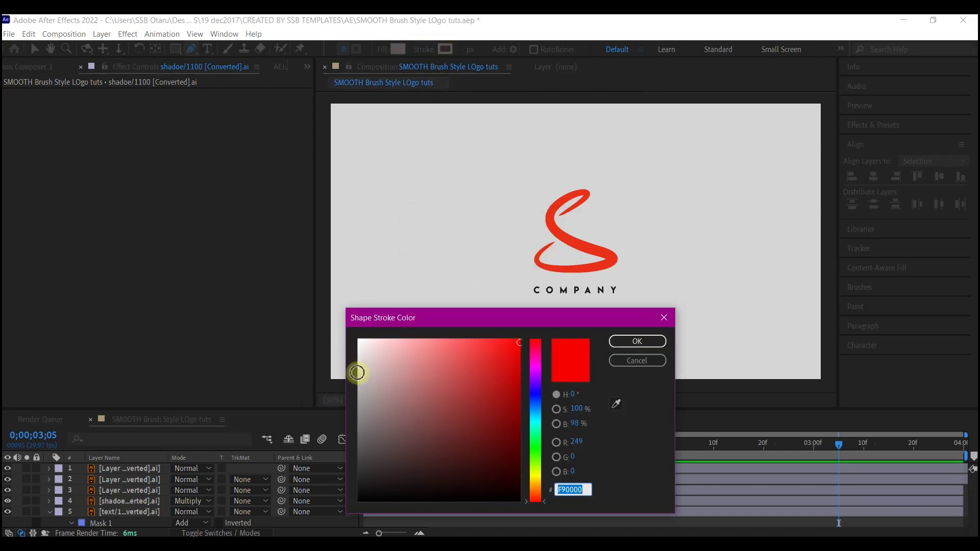
pyautogui.click(457, 371)
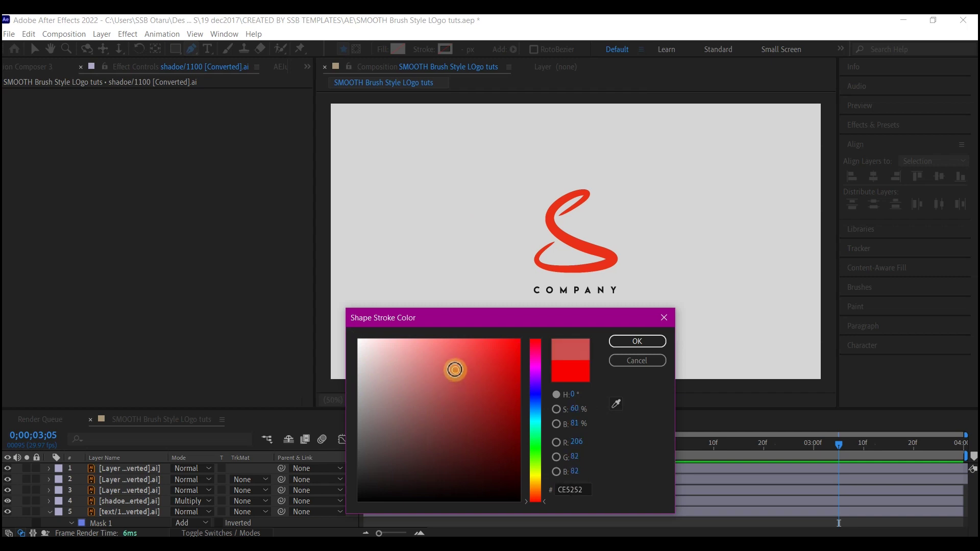
pyautogui.moveTo(453, 368); pyautogui.dragTo(484, 357)
pyautogui.click(623, 349)
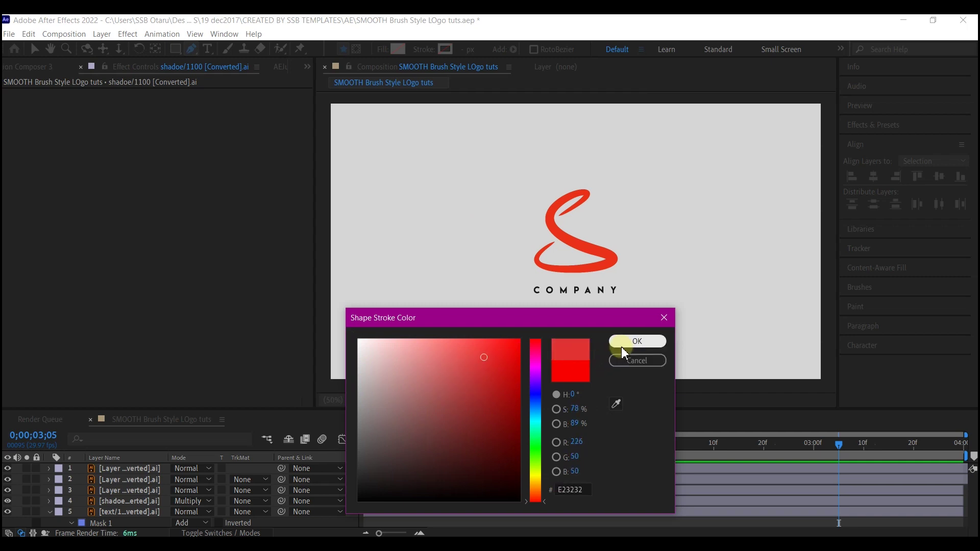
# - Draw a looping freeform path with a 56 px stroke that sweeps past the logo and beyond the composition's upper-right corner
pyautogui.click(183, 469)
pyautogui.moveTo(589, 206)
pyautogui.mouseDown()
pyautogui.moveTo(614, 181)
pyautogui.moveTo(600, 314)
pyautogui.moveTo(547, 324)
pyautogui.moveTo(559, 327)
pyautogui.moveTo(539, 336)
pyautogui.mouseUp()
pyautogui.press(',')
pyautogui.moveTo(695, 186); pyautogui.dragTo(633, 196)
pyautogui.moveTo(519, 274); pyautogui.dragTo(562, 256)
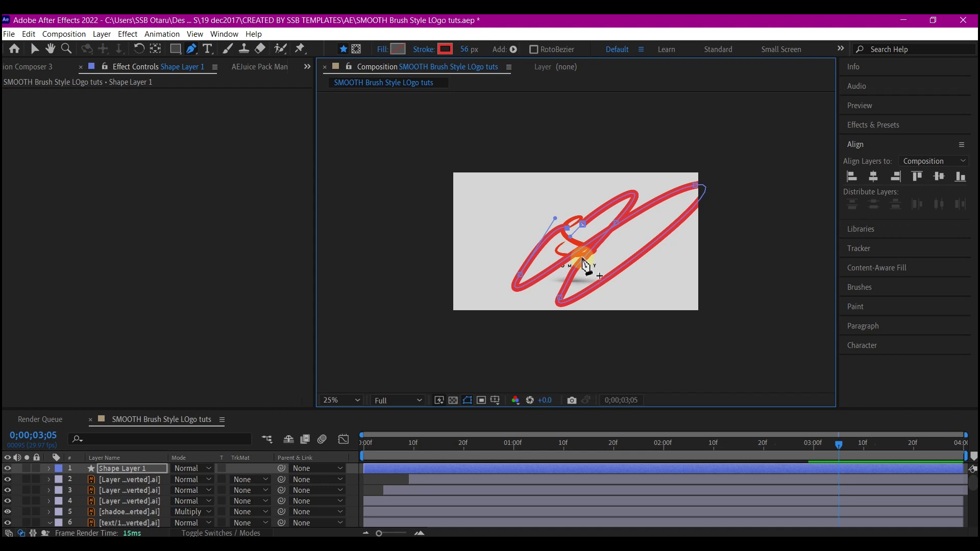
# - Reshape the path's lower-left loop so its end runs in a straighter diagonal towards the logo
pyautogui.scroll(4, 584, 263)
pyautogui.scroll(-2, 583, 260)
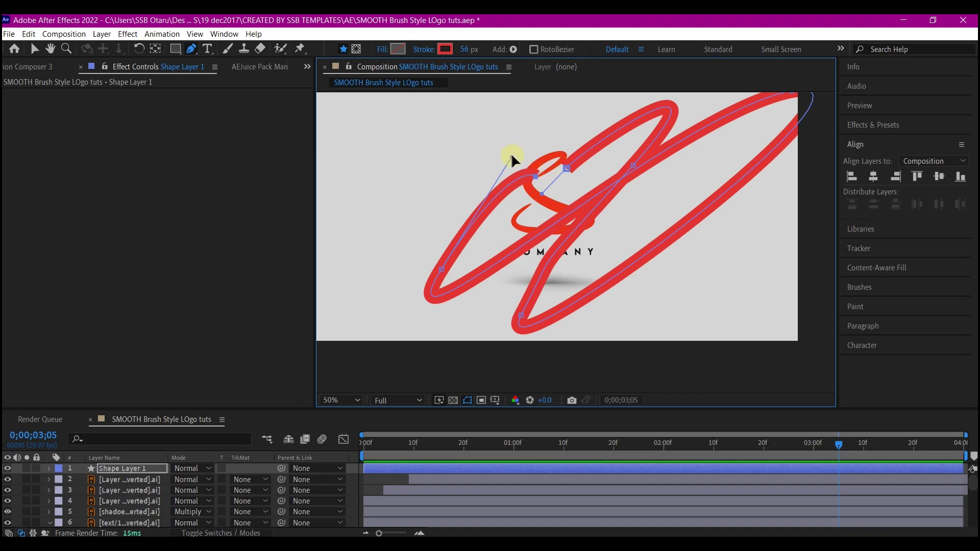
pyautogui.moveTo(511, 157); pyautogui.dragTo(510, 186)
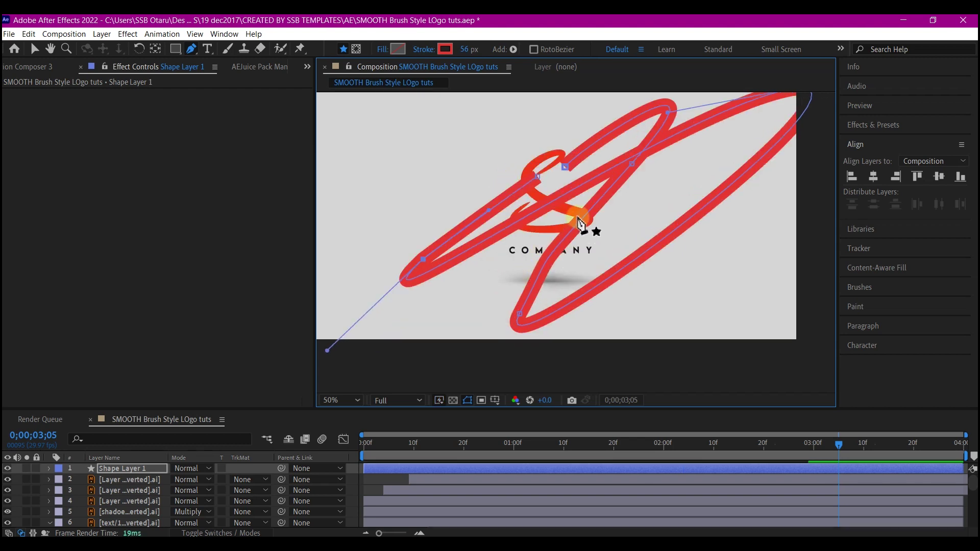
# - Taper both ends of the shape layer's stroke, with a Start Length of 21% and an increased End Length
pyautogui.click(71, 467)
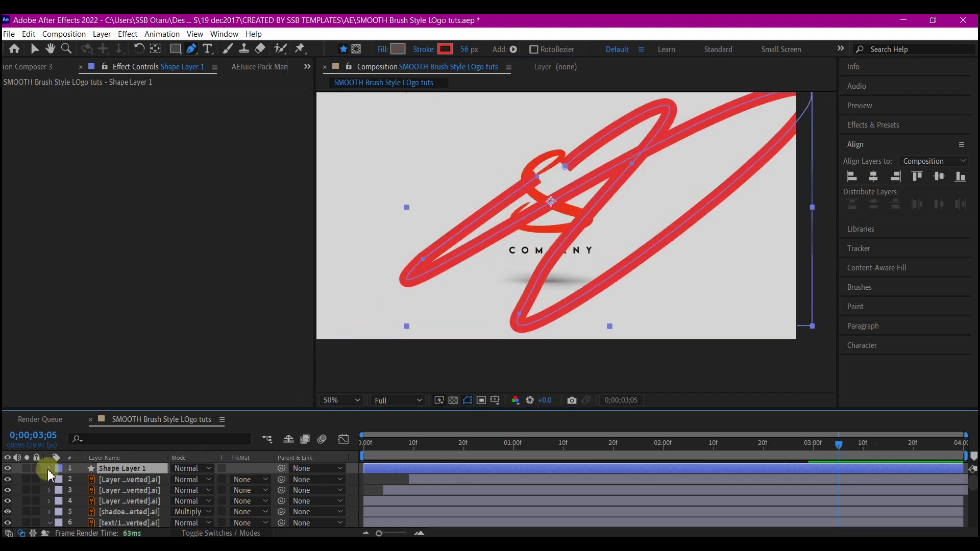
pyautogui.click(49, 469)
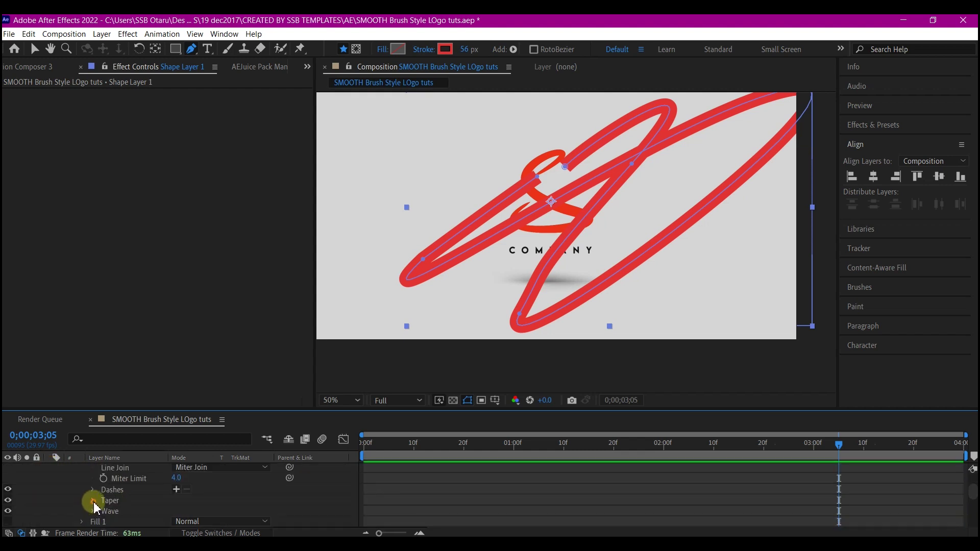
pyautogui.click(93, 501)
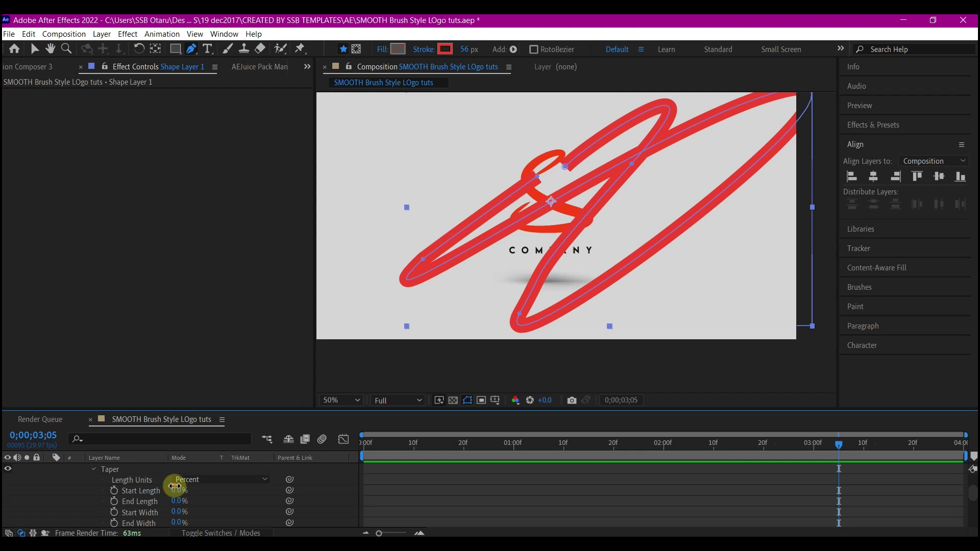
pyautogui.moveTo(174, 487); pyautogui.dragTo(189, 489)
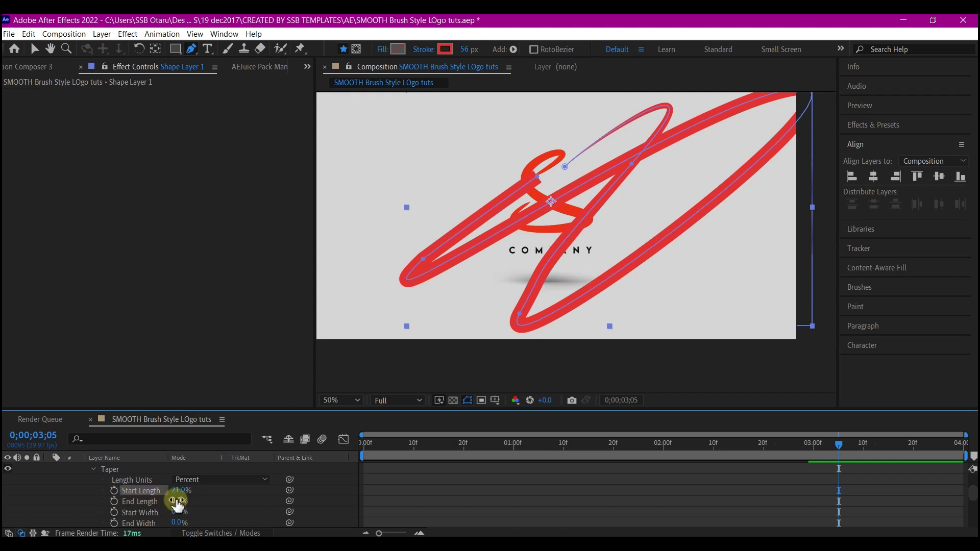
pyautogui.moveTo(177, 505); pyautogui.dragTo(186, 502)
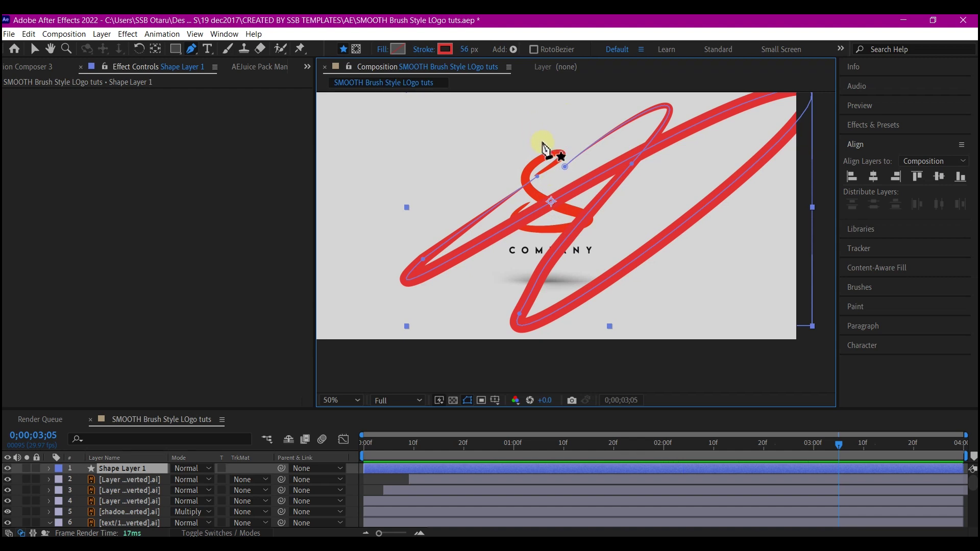
pyautogui.click(565, 166)
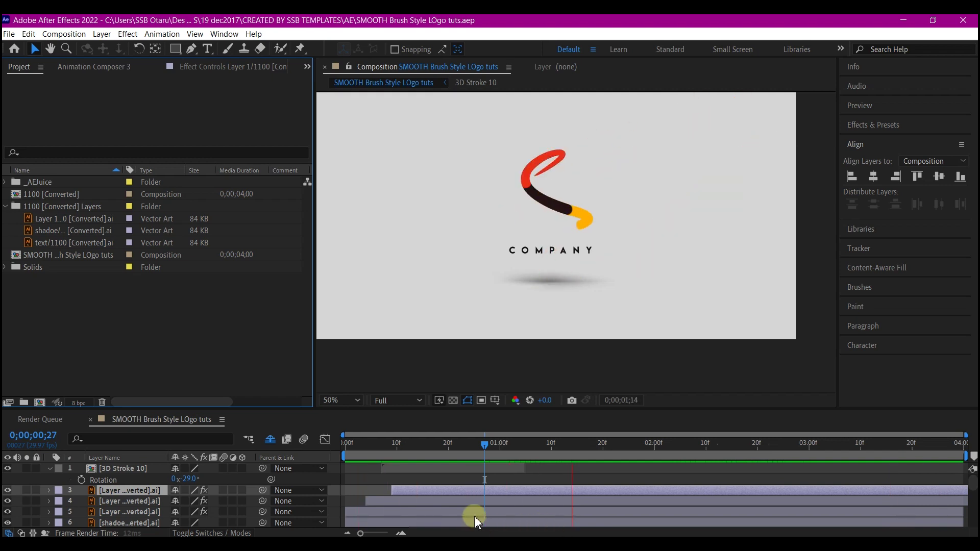
# - Review the brush stroke logo reveal around 0;00;00;20 and play it from the start of the composition
pyautogui.press('space')
pyautogui.moveTo(460, 448)
pyautogui.mouseDown()
pyautogui.moveTo(439, 454)
pyautogui.moveTo(448, 453)
pyautogui.mouseUp()
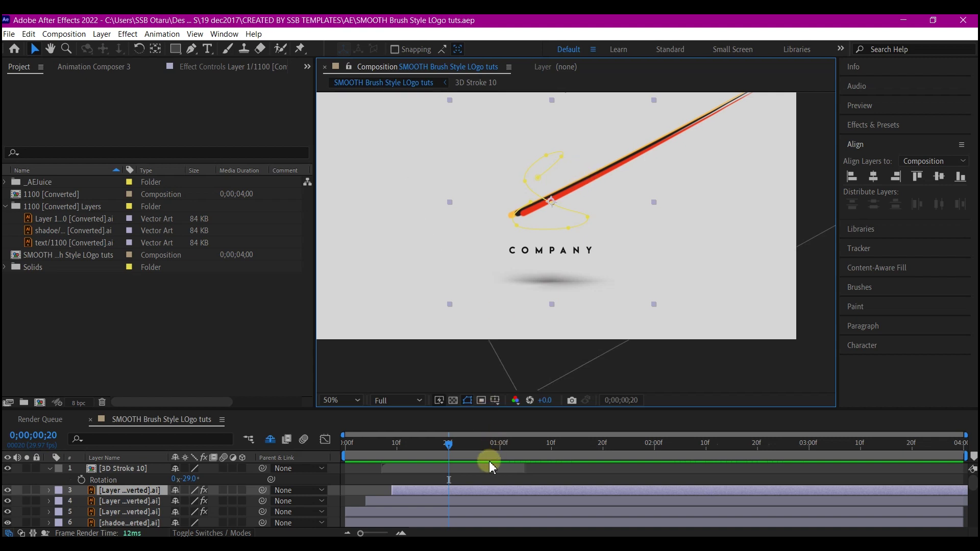
pyautogui.moveTo(448, 442); pyautogui.dragTo(309, 467)
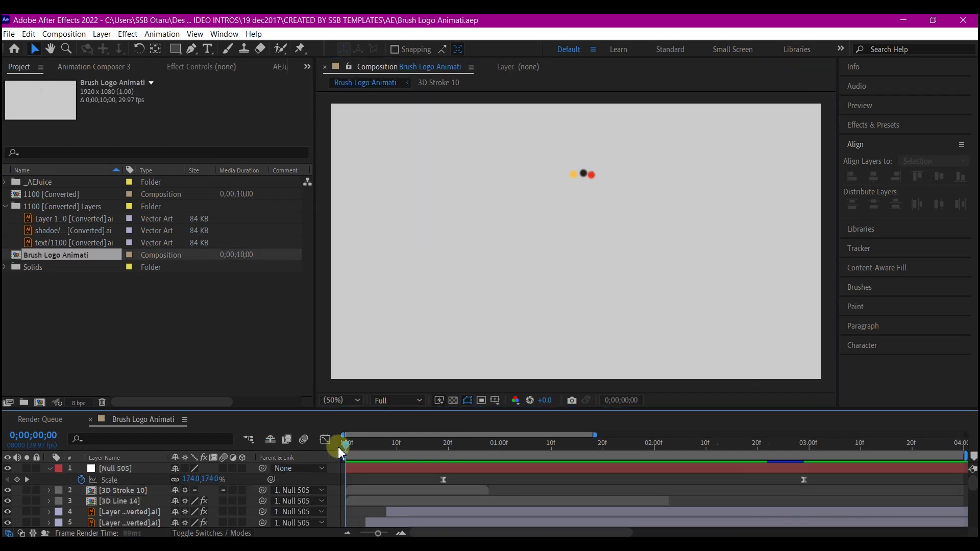
pyautogui.press('space')
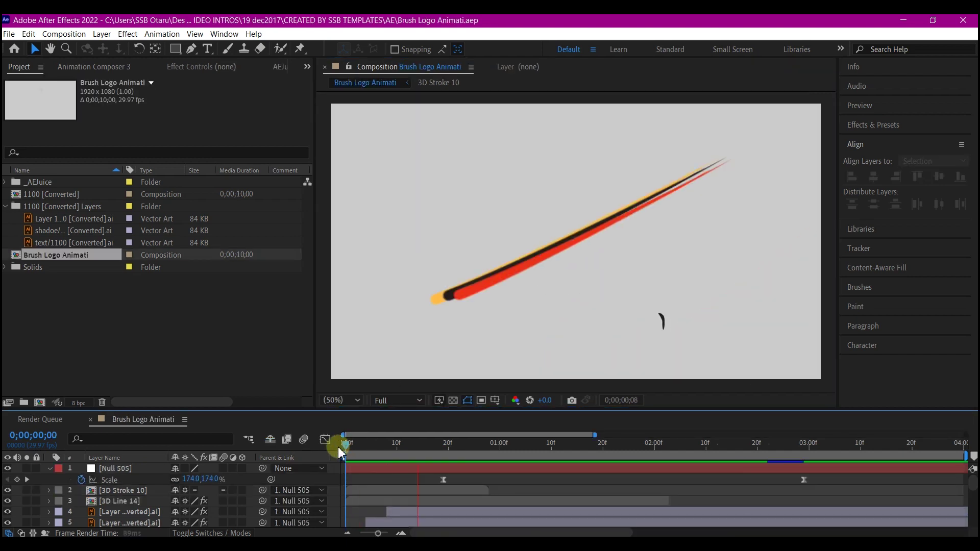